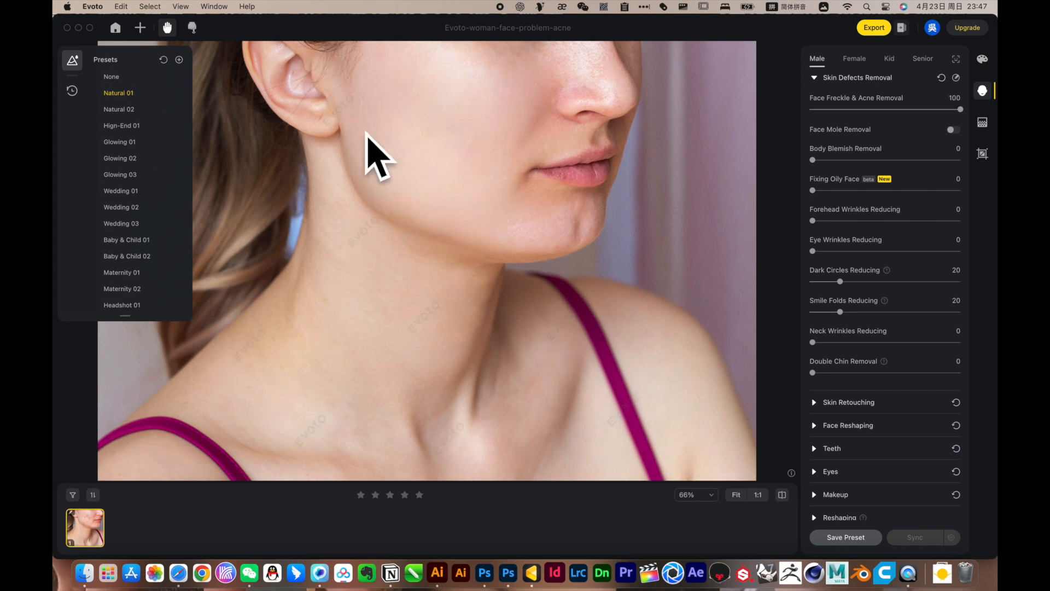
Compare the retouched cheek with the original acne skin up close
{"action": "scroll", "coordinate": [463, 147], "scroll_direction": "up", "scroll_amount": 10}
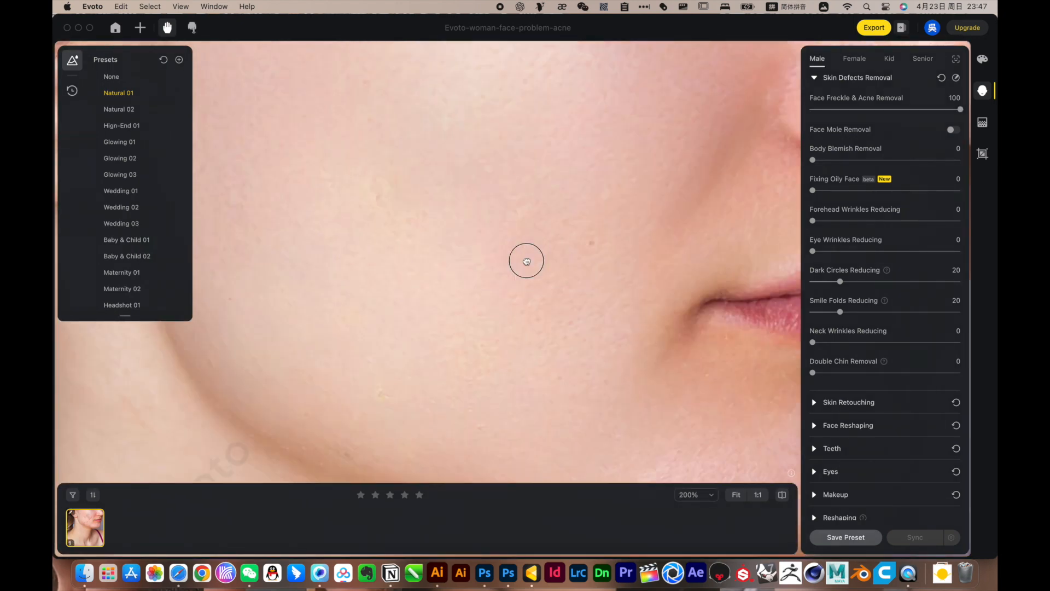
{"action": "left_click_drag", "start_coordinate": [521, 265], "coordinate": [519, 265]}
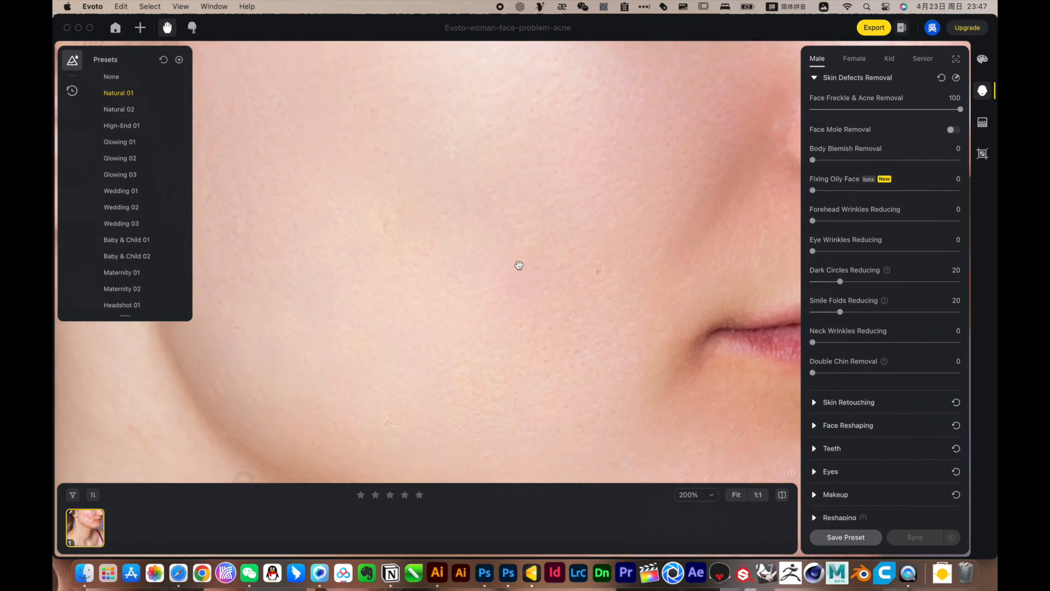
{"action": "left_click", "coordinate": [782, 495]}
{"action": "left_click", "coordinate": [782, 495]}
{"action": "left_click", "coordinate": [782, 496]}
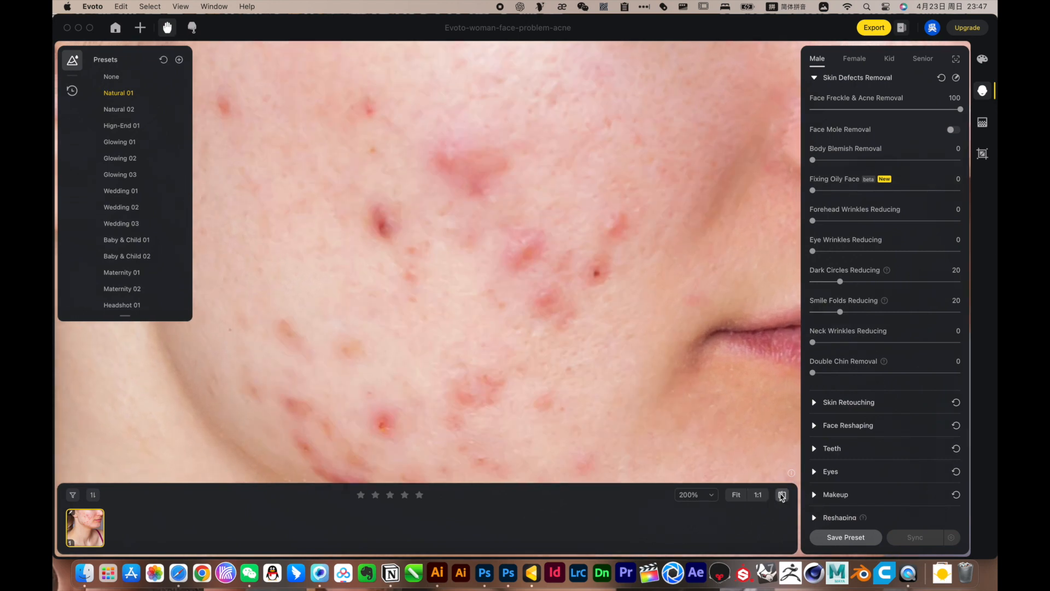
{"action": "left_click", "coordinate": [782, 495]}
{"action": "scroll", "coordinate": [537, 356], "scroll_direction": "down", "scroll_amount": 5}
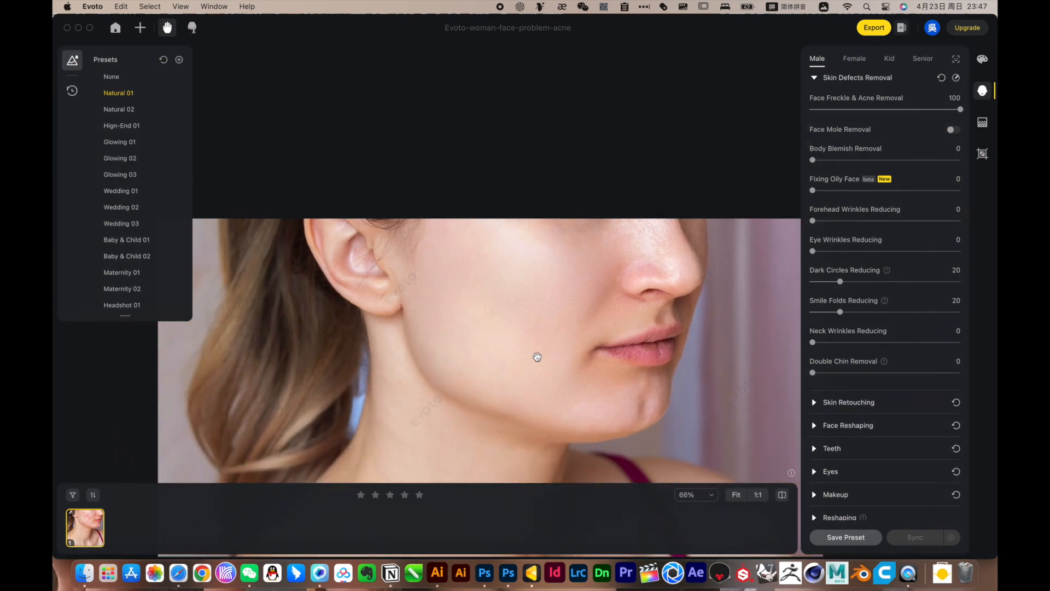
{"action": "left_click_drag", "start_coordinate": [542, 357], "coordinate": [494, 297]}
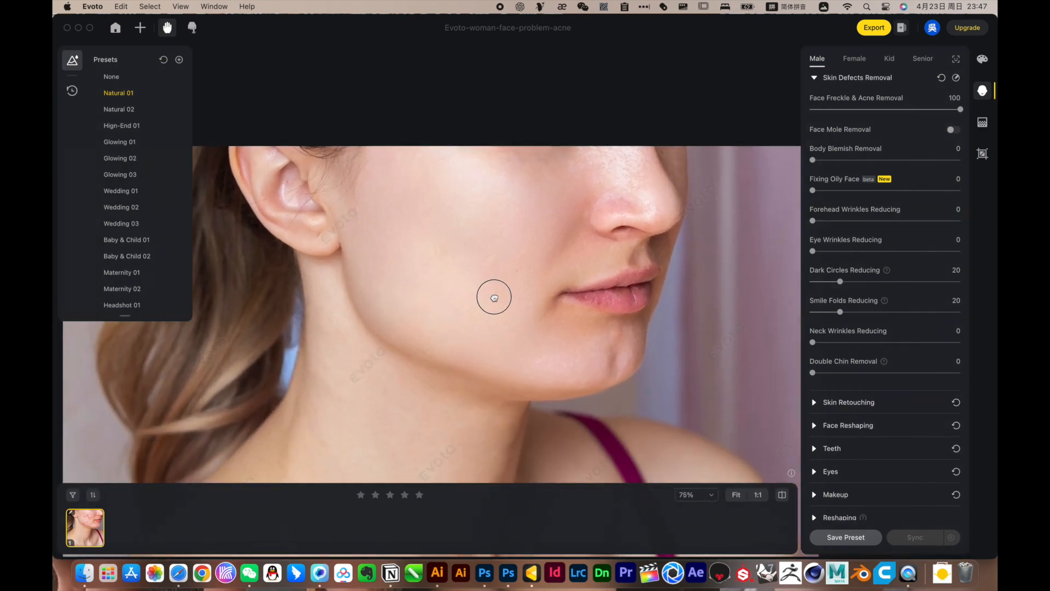
Reset the acne photo to the None preset and save the detected face in the gender/age settings
{"action": "left_click", "coordinate": [111, 79]}
{"action": "left_click_drag", "start_coordinate": [520, 263], "coordinate": [544, 237]}
{"action": "scroll", "coordinate": [536, 246], "scroll_direction": "up", "scroll_amount": 2}
{"action": "scroll", "coordinate": [536, 245], "scroll_direction": "up", "scroll_amount": 3}
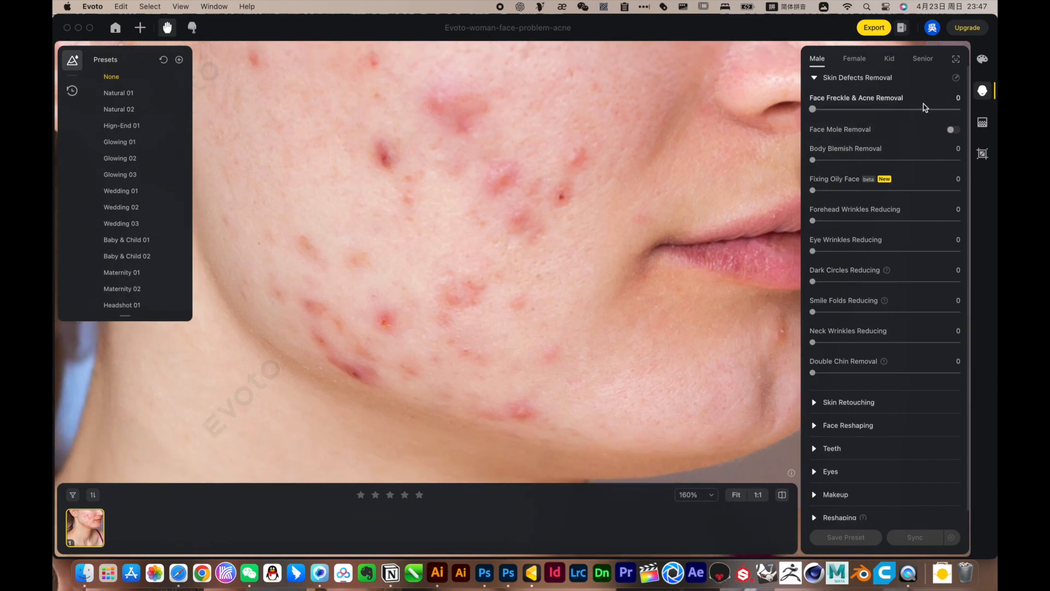
{"action": "left_click", "coordinate": [955, 60]}
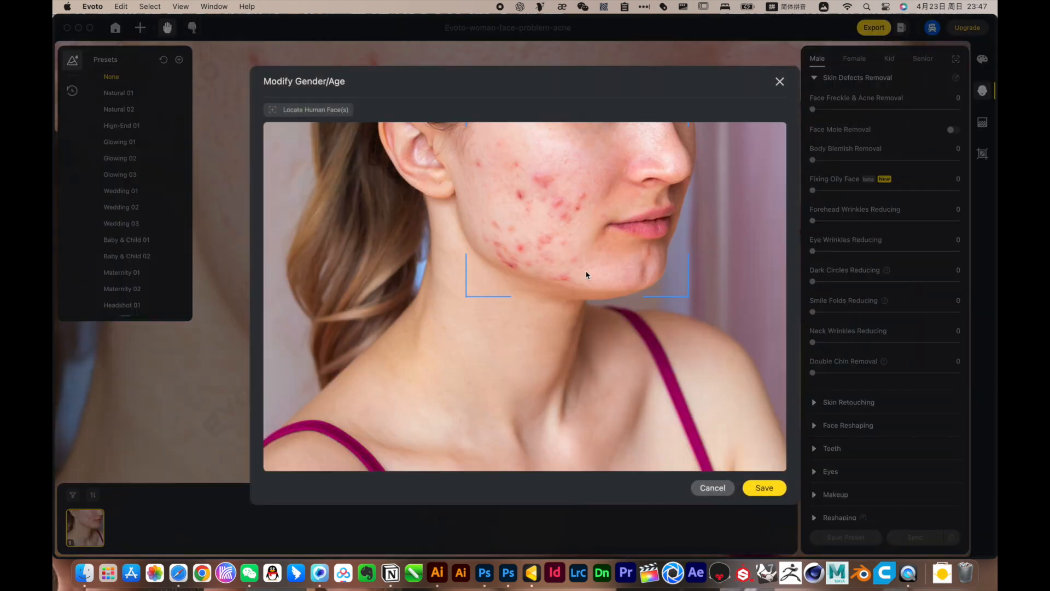
{"action": "left_click", "coordinate": [763, 487]}
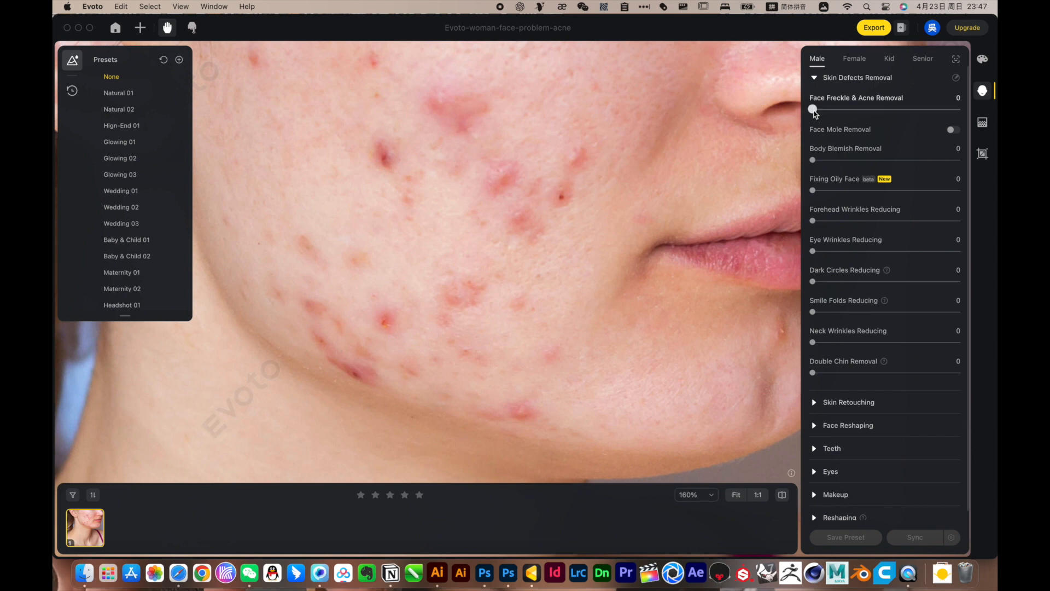
Set Face Freckle & Acne Removal to 94 and check the cheek's skin texture up close
{"action": "left_click_drag", "start_coordinate": [814, 109], "coordinate": [847, 109]}
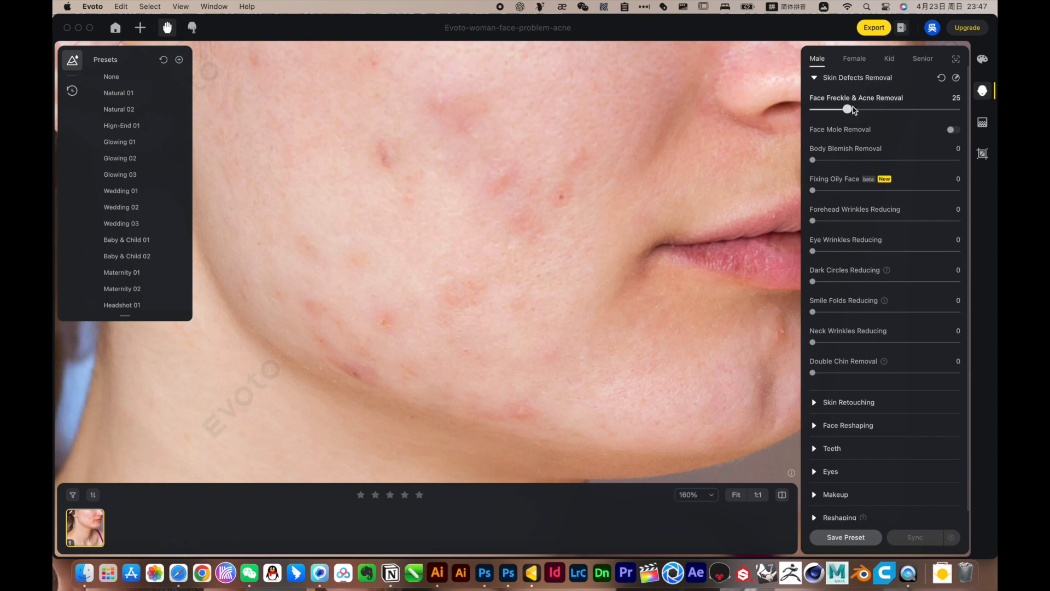
{"action": "left_click_drag", "start_coordinate": [853, 108], "coordinate": [936, 109]}
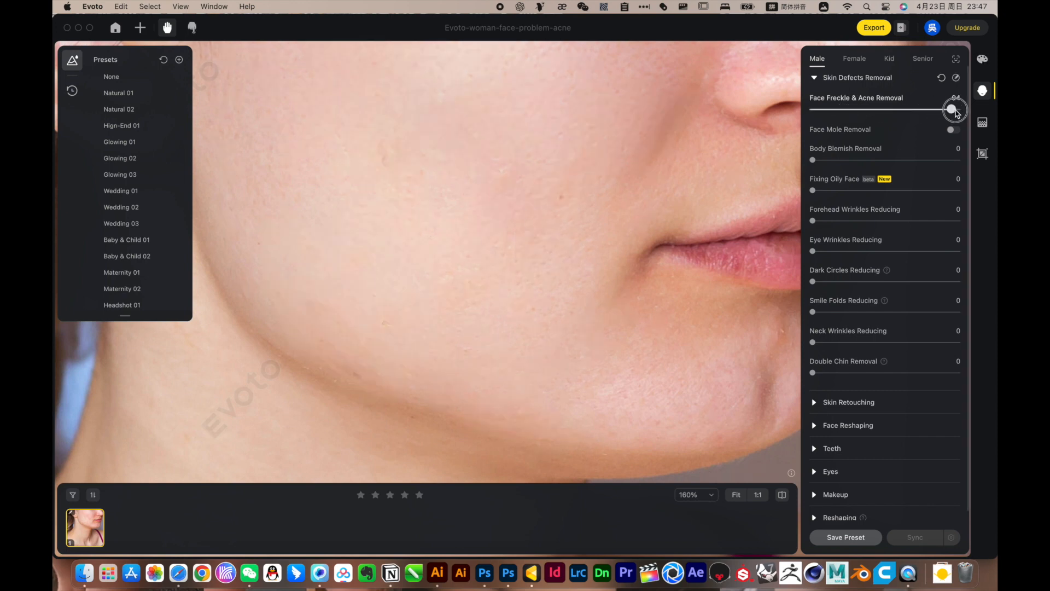
{"action": "scroll", "coordinate": [539, 191], "scroll_direction": "up", "scroll_amount": 5}
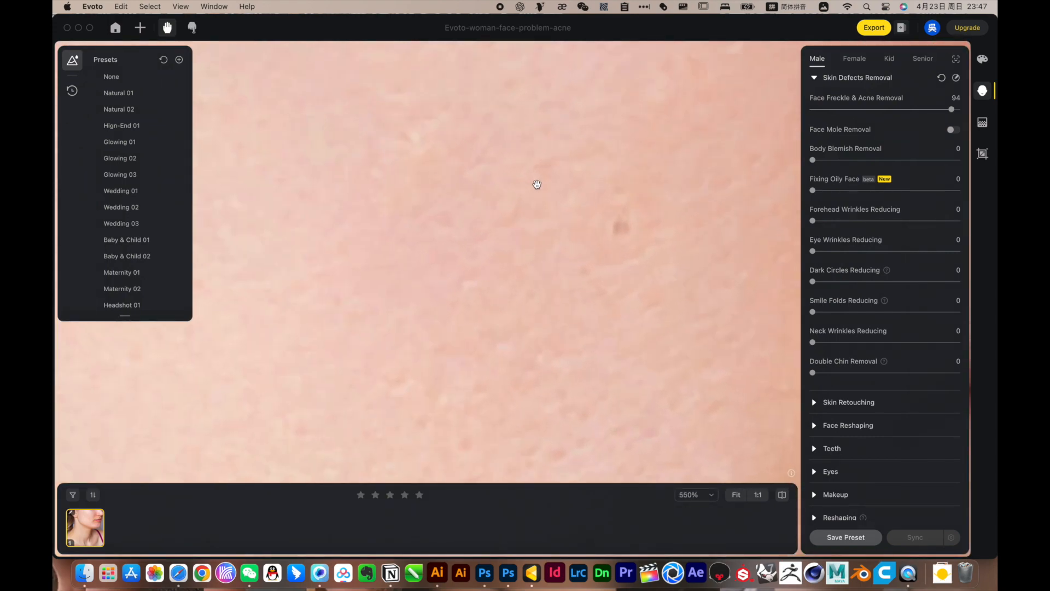
{"action": "left_click_drag", "start_coordinate": [535, 183], "coordinate": [643, 334]}
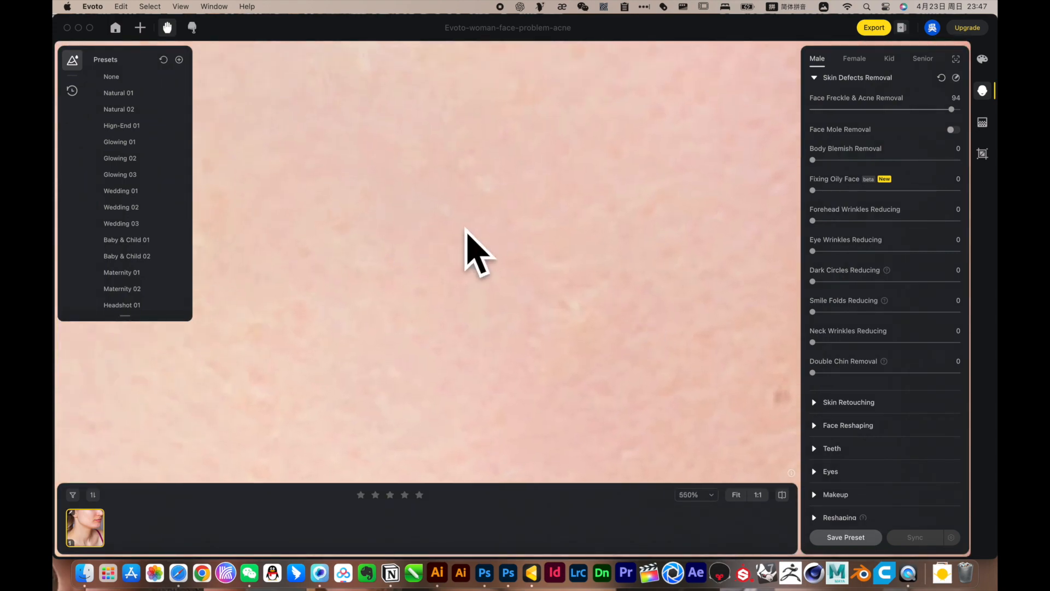
{"action": "scroll", "coordinate": [464, 232], "scroll_direction": "down", "scroll_amount": 5}
{"action": "scroll", "coordinate": [464, 232], "scroll_direction": "down", "scroll_amount": 4}
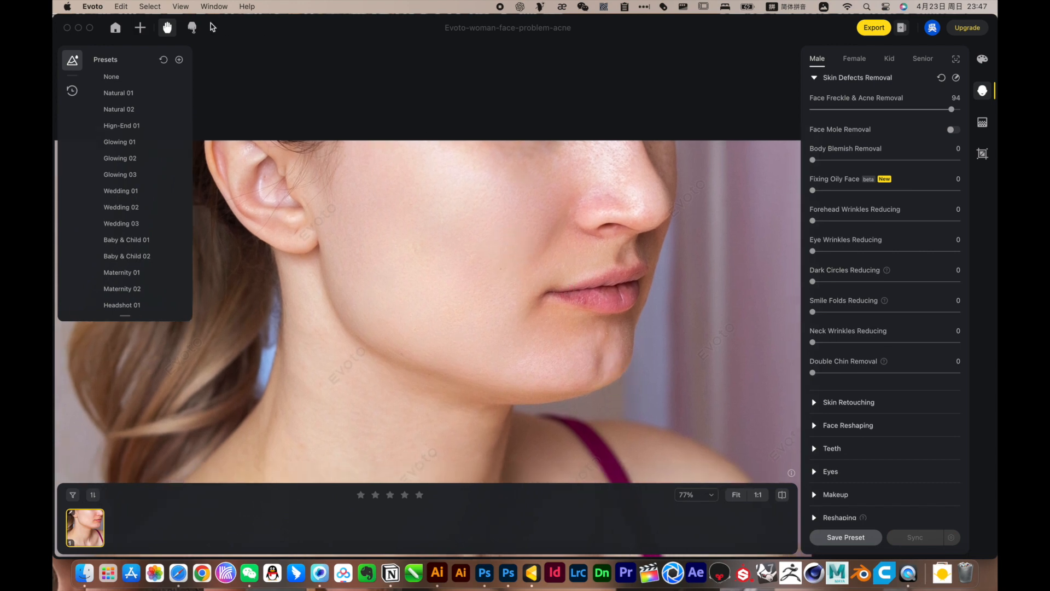
Return to the project overview and delete the woman-face-problem-acne project
{"action": "left_click", "coordinate": [116, 29]}
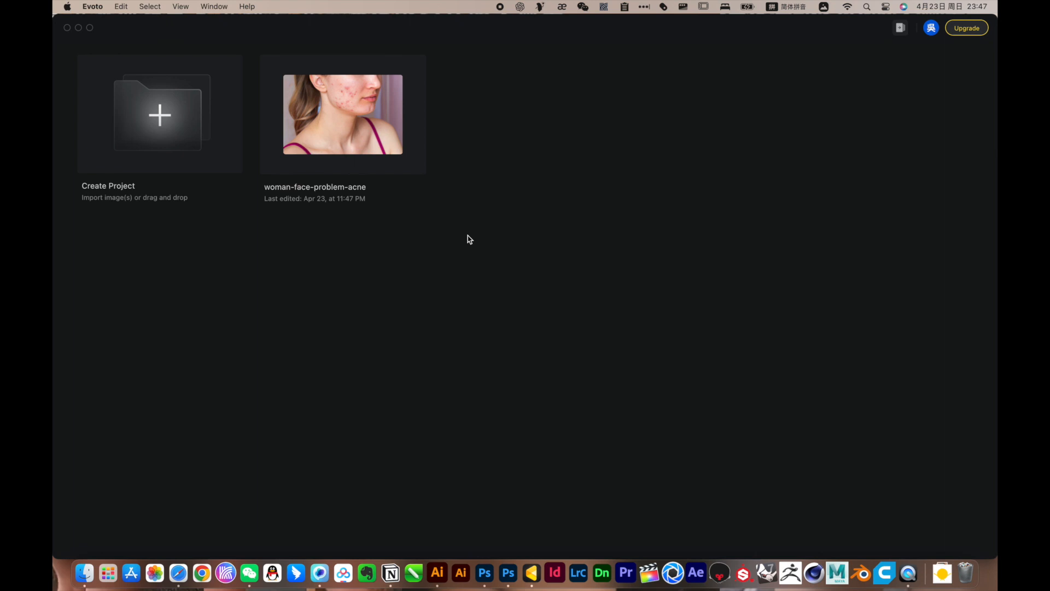
{"action": "right_click", "coordinate": [358, 116]}
{"action": "left_click", "coordinate": [372, 135]}
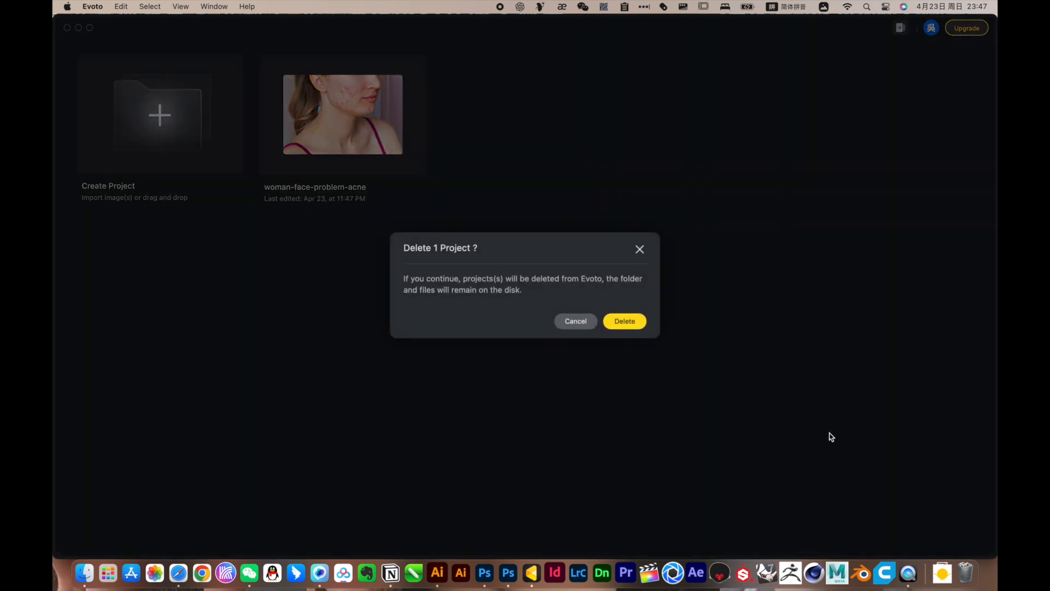
{"action": "left_click", "coordinate": [616, 320]}
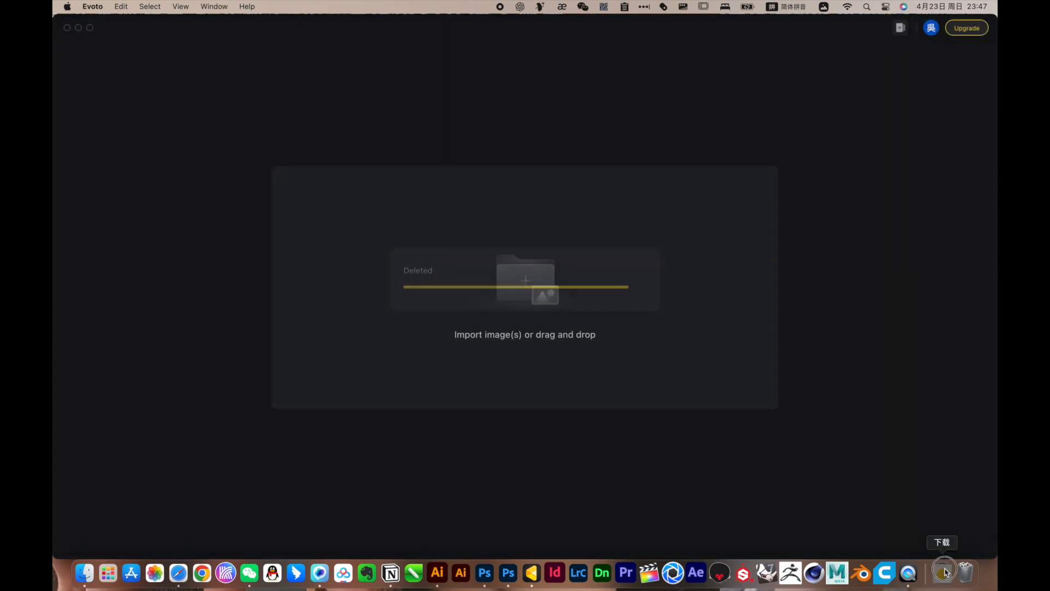
Import the portrait-beautiful-woman-with-straw-hat photo from the Downloads folder as a new project
{"action": "left_click", "coordinate": [942, 572]}
{"action": "left_click_drag", "start_coordinate": [949, 457], "coordinate": [599, 309]}
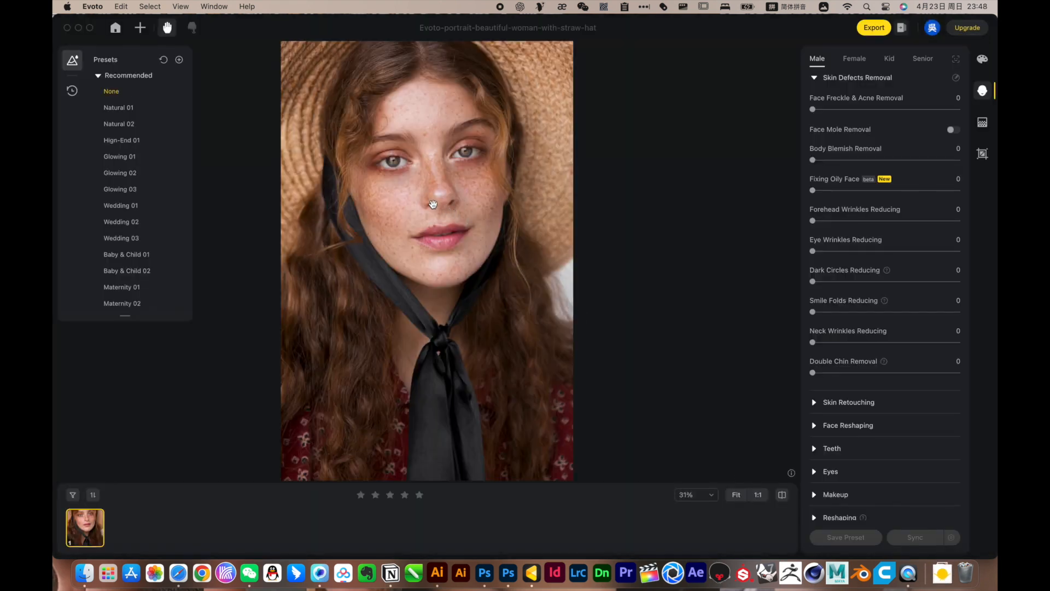
{"action": "scroll", "coordinate": [433, 204], "scroll_direction": "up", "scroll_amount": 6}
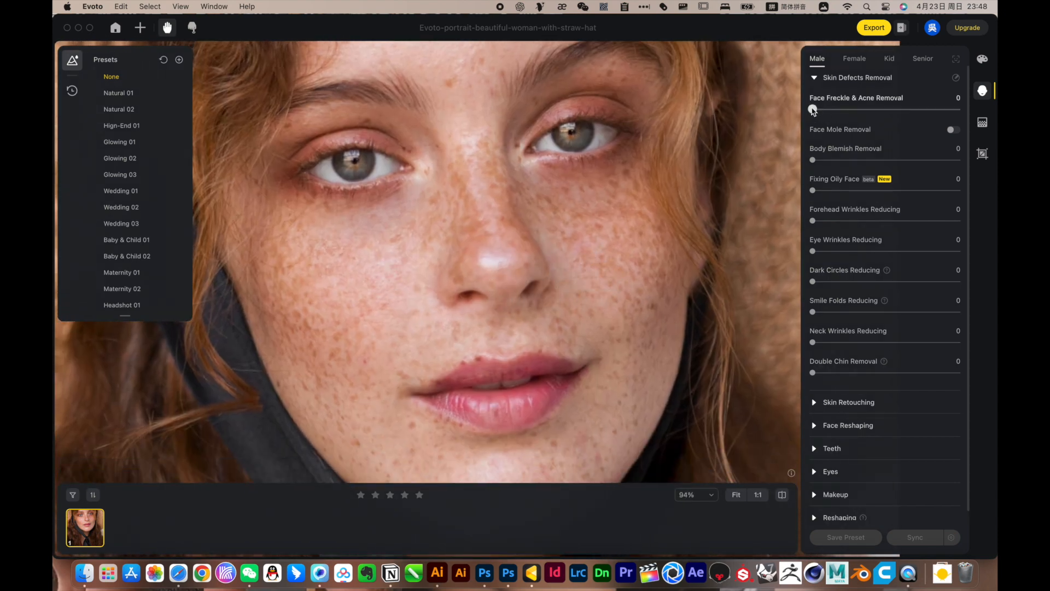
Try Face Freckle & Acne Removal at 62 in the Male settings on the freckled face
{"action": "left_click_drag", "start_coordinate": [812, 108], "coordinate": [892, 113]}
{"action": "left_click", "coordinate": [855, 58]}
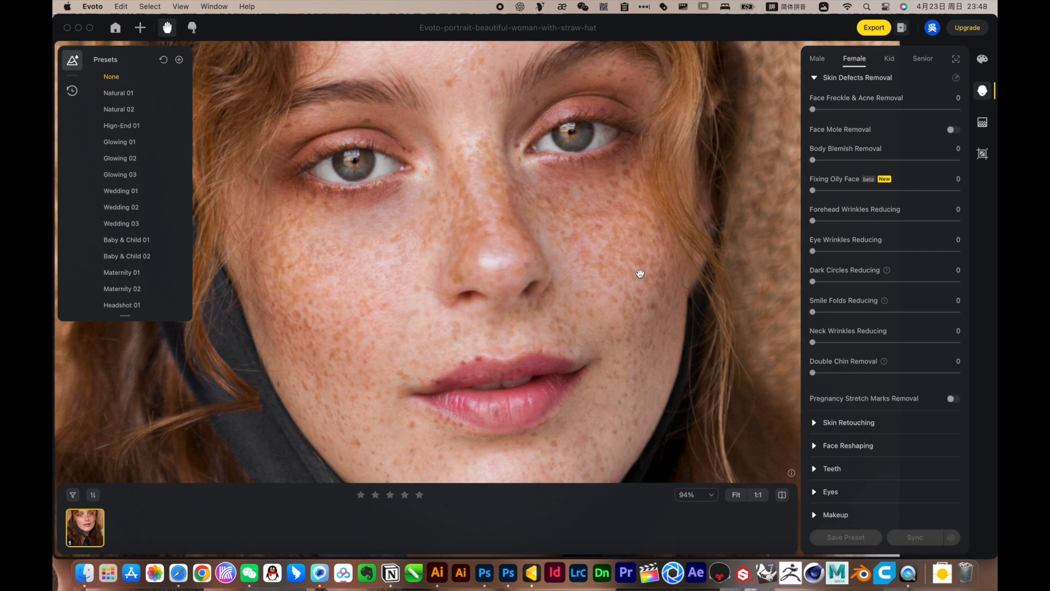
{"action": "left_click_drag", "start_coordinate": [640, 274], "coordinate": [650, 269]}
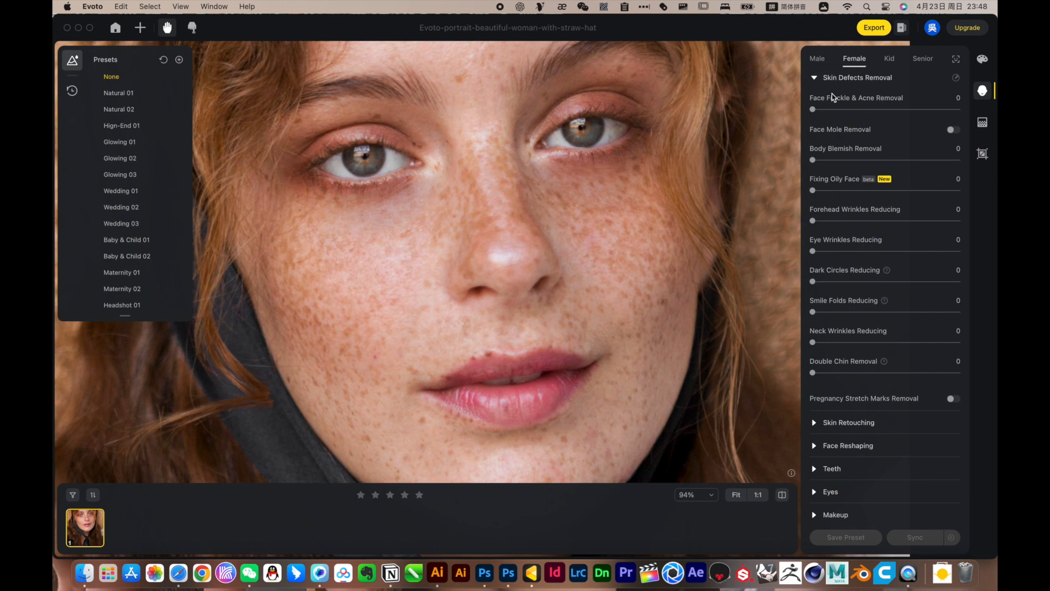
{"action": "left_click_drag", "start_coordinate": [813, 109], "coordinate": [903, 108]}
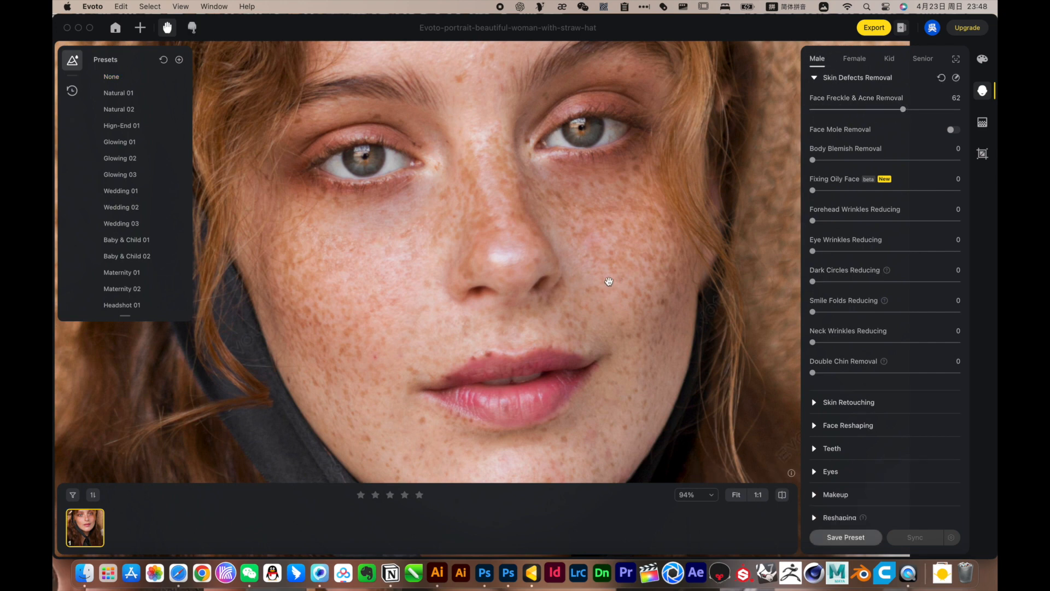
{"action": "left_click_drag", "start_coordinate": [607, 282], "coordinate": [622, 251]}
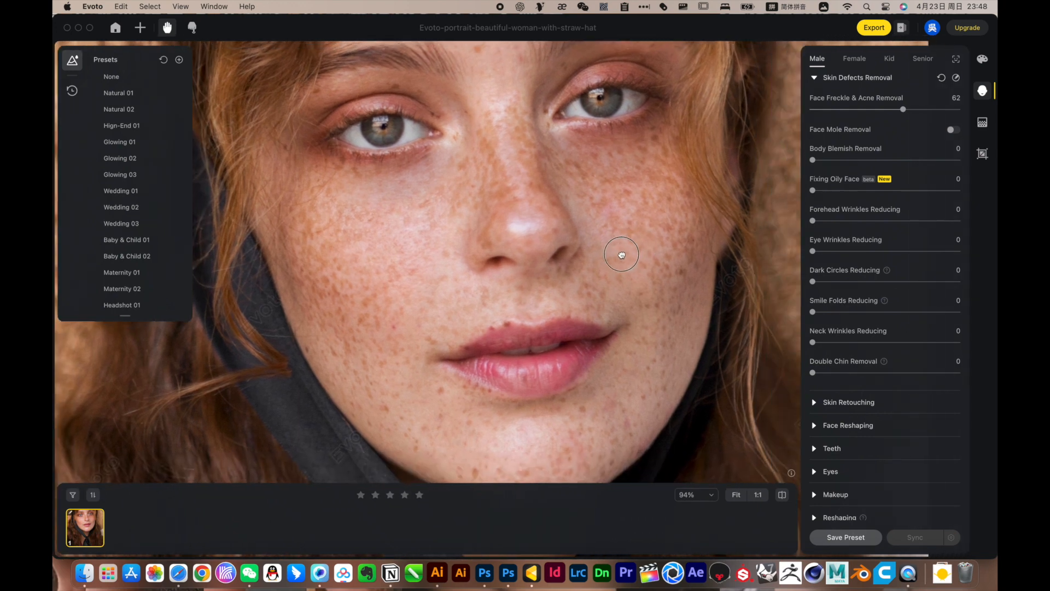
Check the Female settings and reset the Male Face Freckle & Acne Removal to 0
{"action": "left_click", "coordinate": [855, 59]}
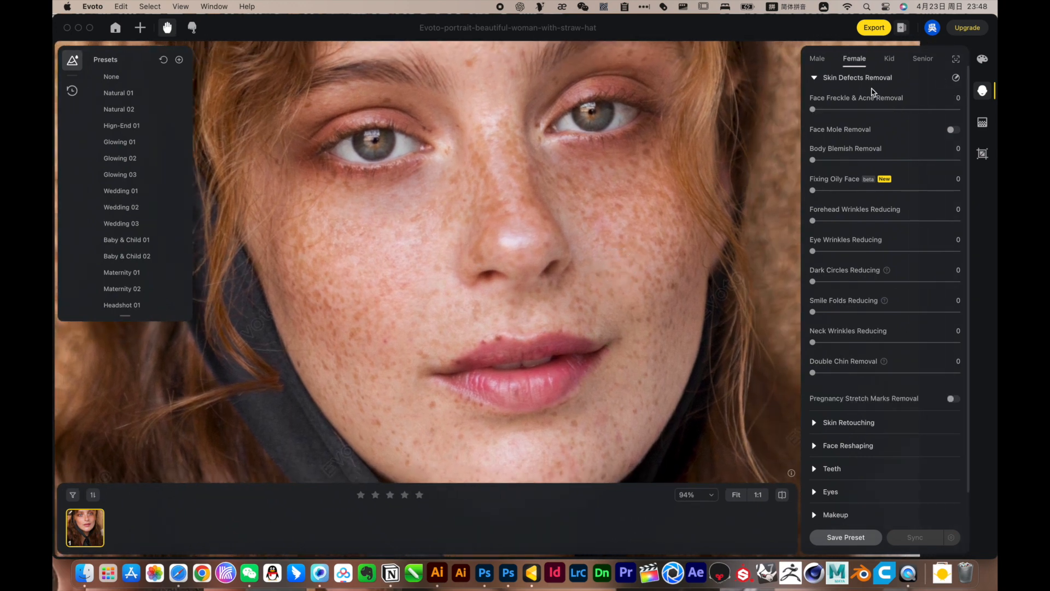
{"action": "left_click", "coordinate": [818, 62]}
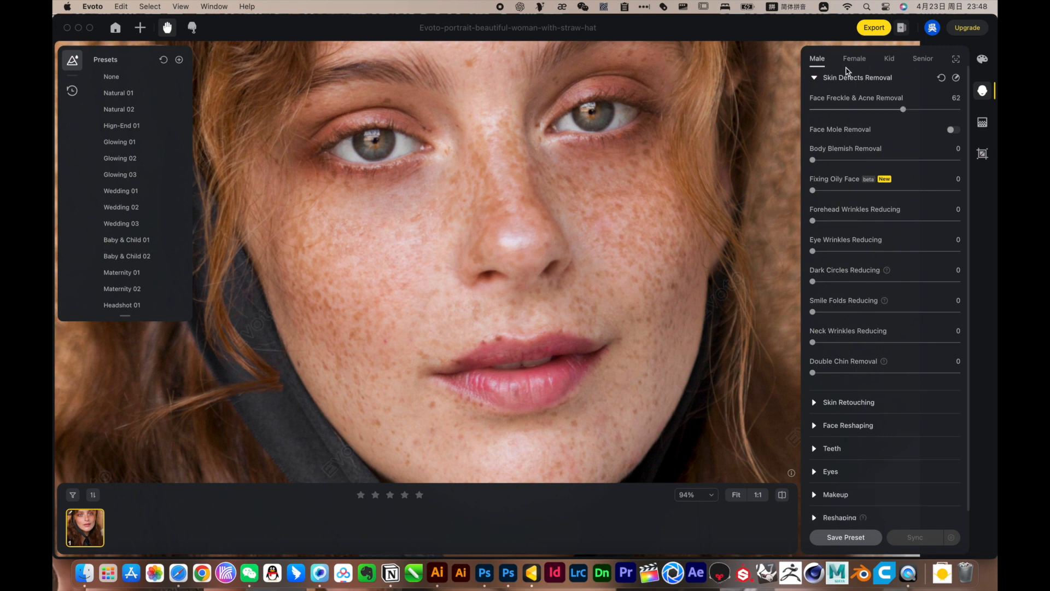
{"action": "left_click_drag", "start_coordinate": [904, 109], "coordinate": [811, 110]}
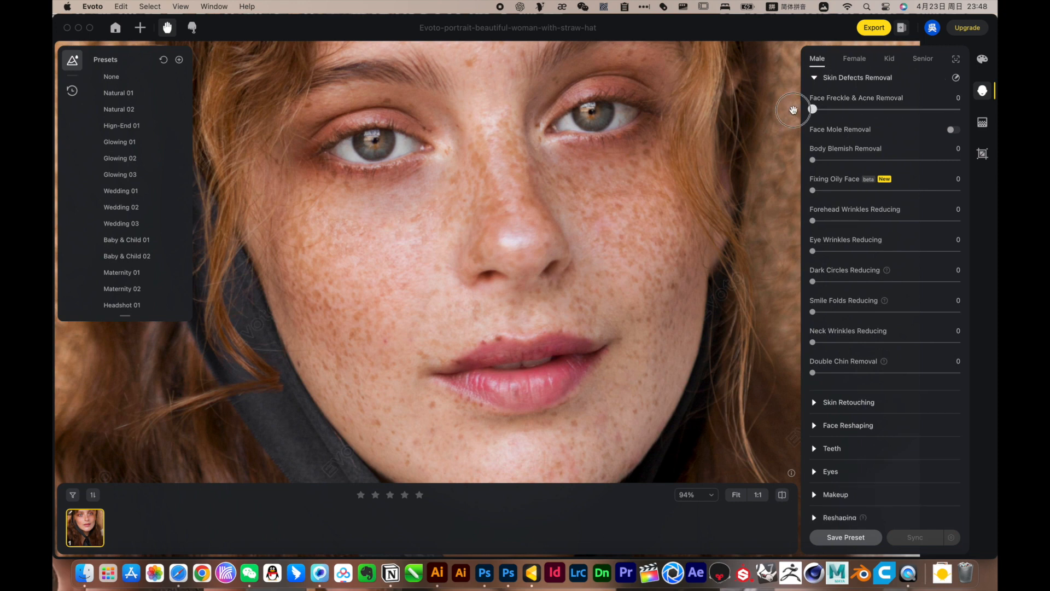
Set Face Freckle & Acne Removal to 77 in the Female settings
{"action": "left_click", "coordinate": [855, 59]}
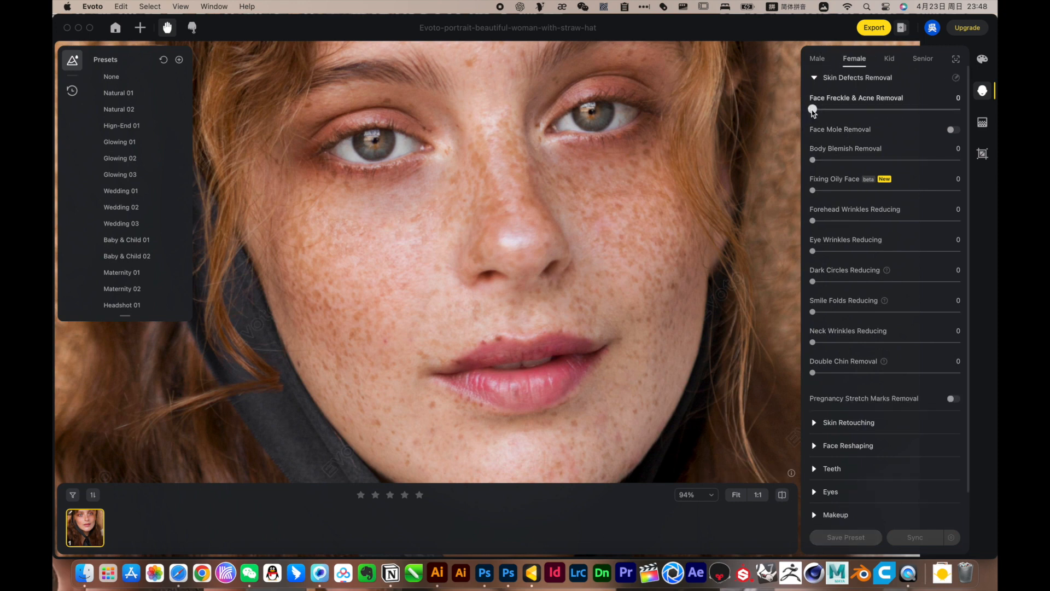
{"action": "left_click_drag", "start_coordinate": [813, 109], "coordinate": [923, 112]}
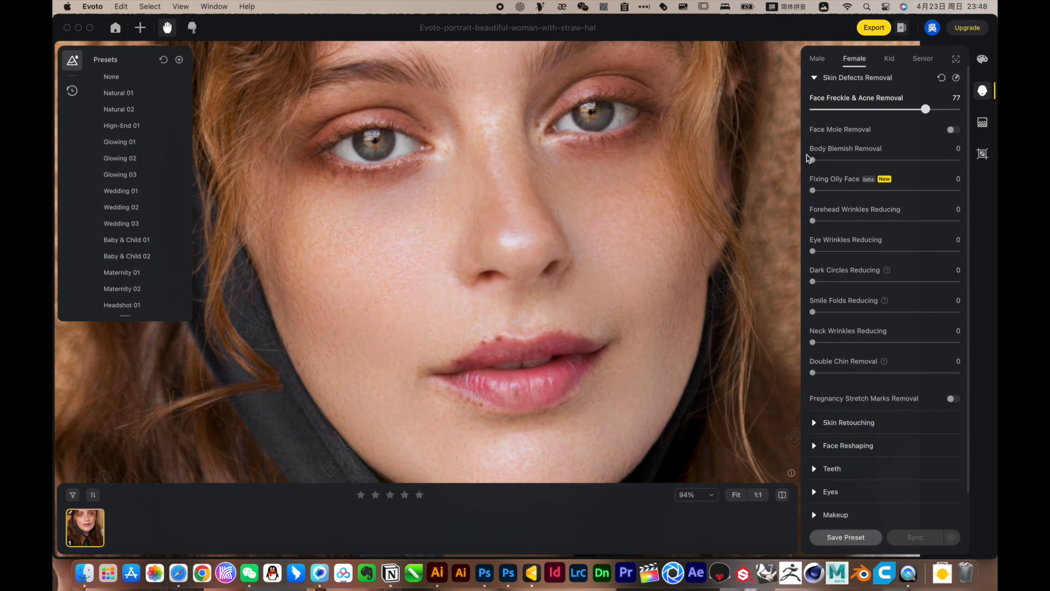
Examine the retouched cheek's skin texture up close and compare it with the original freckled photo
{"action": "left_click_drag", "start_coordinate": [605, 278], "coordinate": [624, 239]}
{"action": "scroll", "coordinate": [425, 246], "scroll_direction": "up", "scroll_amount": 5}
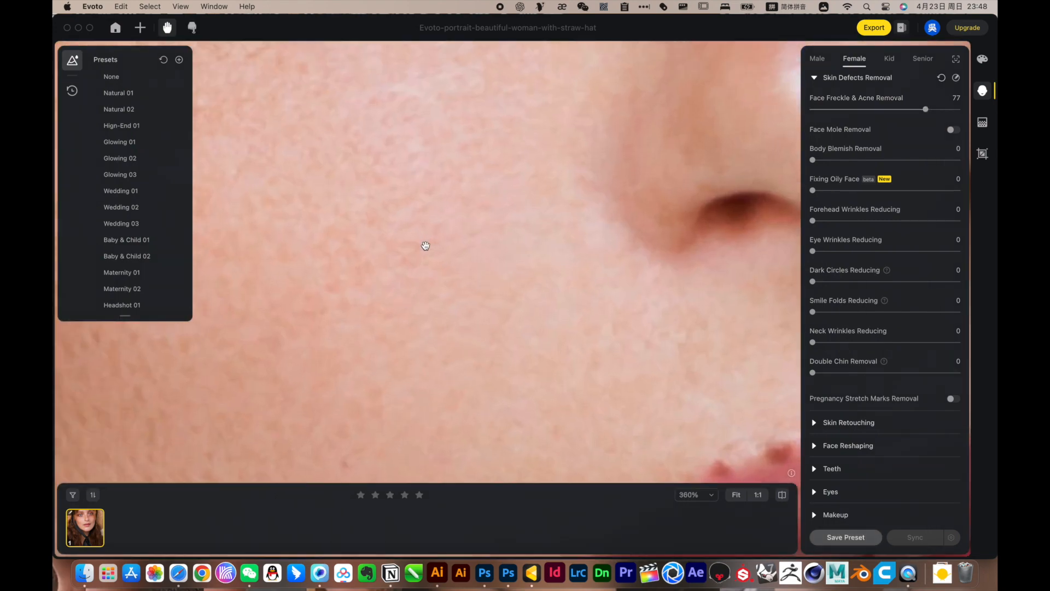
{"action": "scroll", "coordinate": [426, 245], "scroll_direction": "down", "scroll_amount": 3}
{"action": "left_click_drag", "start_coordinate": [387, 240], "coordinate": [427, 257]}
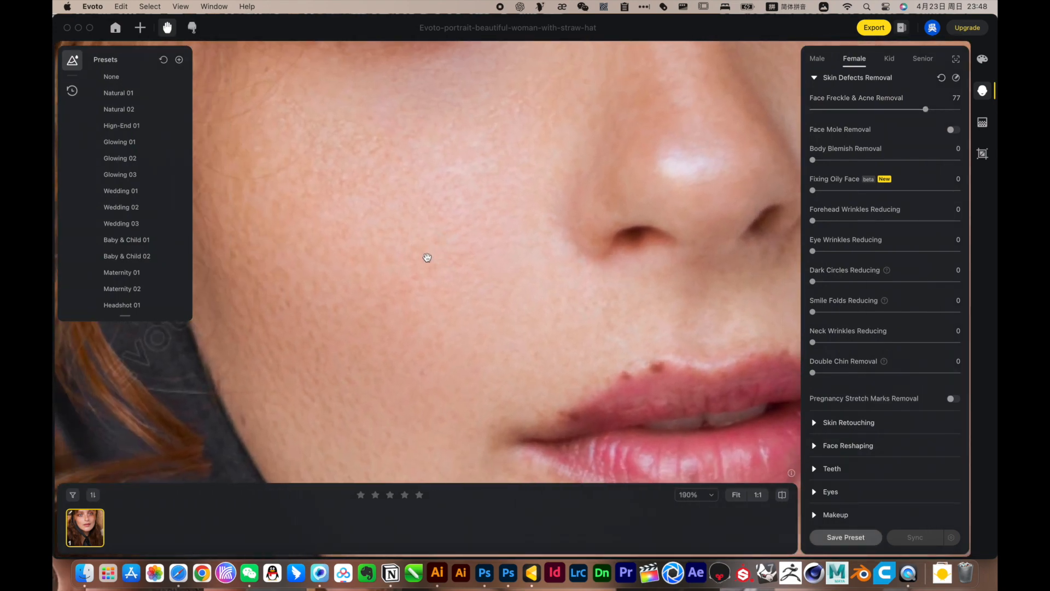
{"action": "scroll", "coordinate": [388, 221], "scroll_direction": "up", "scroll_amount": 3}
{"action": "left_click_drag", "start_coordinate": [387, 223], "coordinate": [477, 267]}
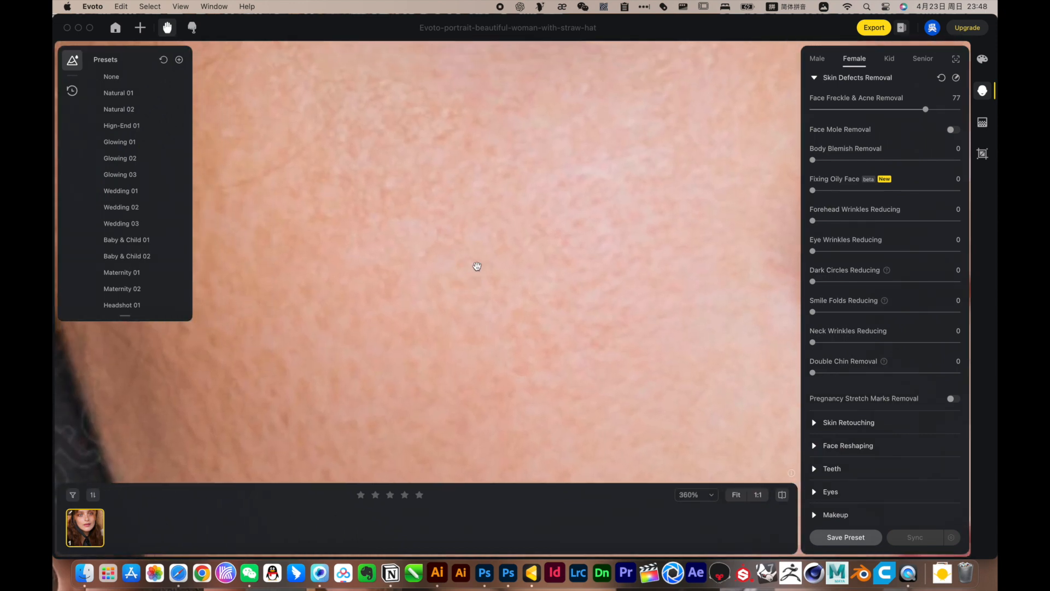
{"action": "left_click", "coordinate": [783, 495]}
{"action": "left_click", "coordinate": [784, 496]}
{"action": "left_click", "coordinate": [784, 497]}
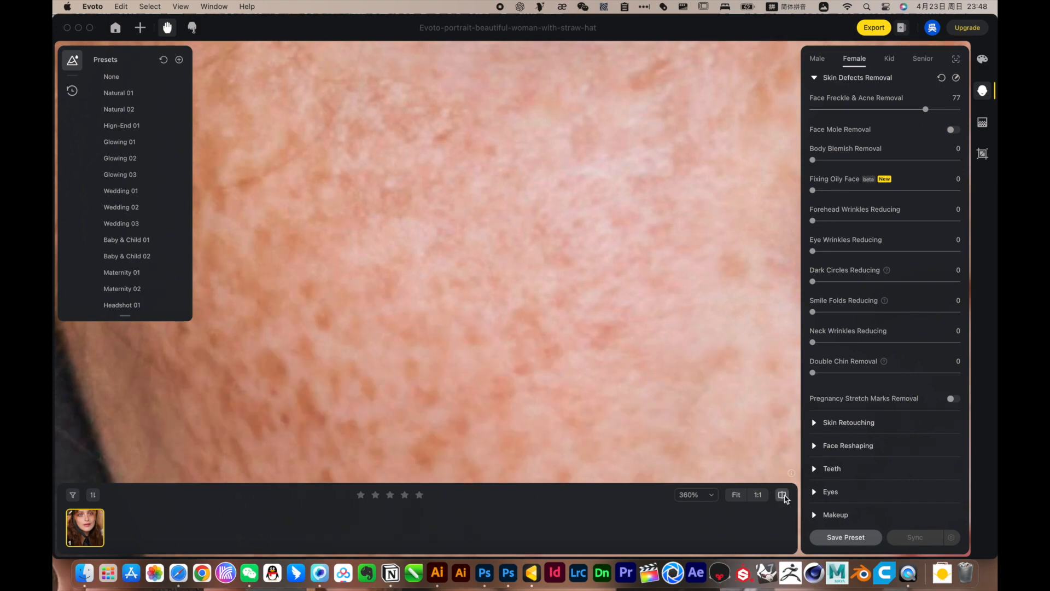
{"action": "scroll", "coordinate": [537, 323], "scroll_direction": "down", "scroll_amount": 5}
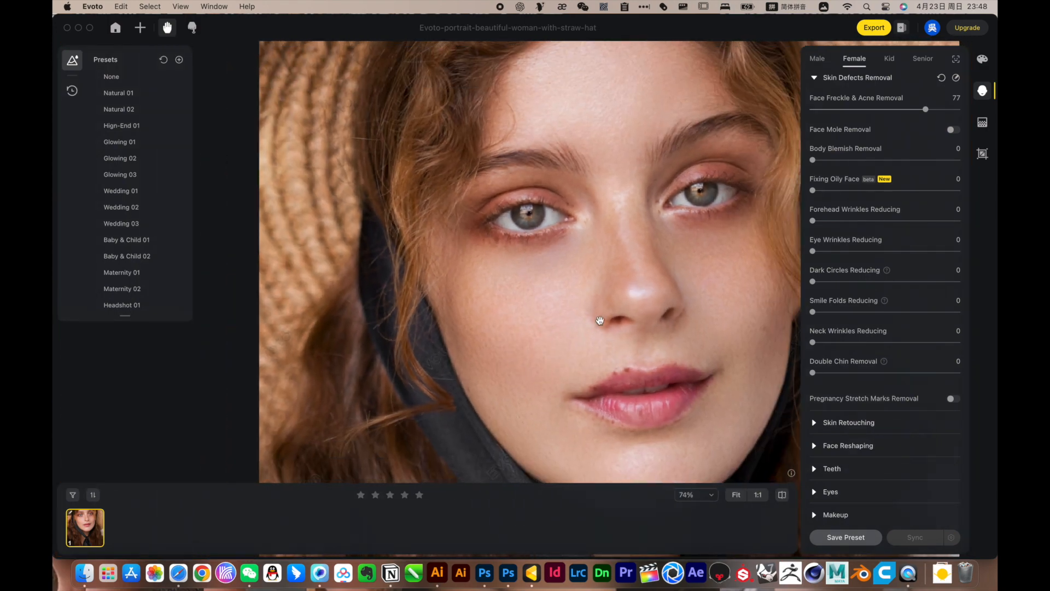
{"action": "left_click_drag", "start_coordinate": [600, 320], "coordinate": [499, 274]}
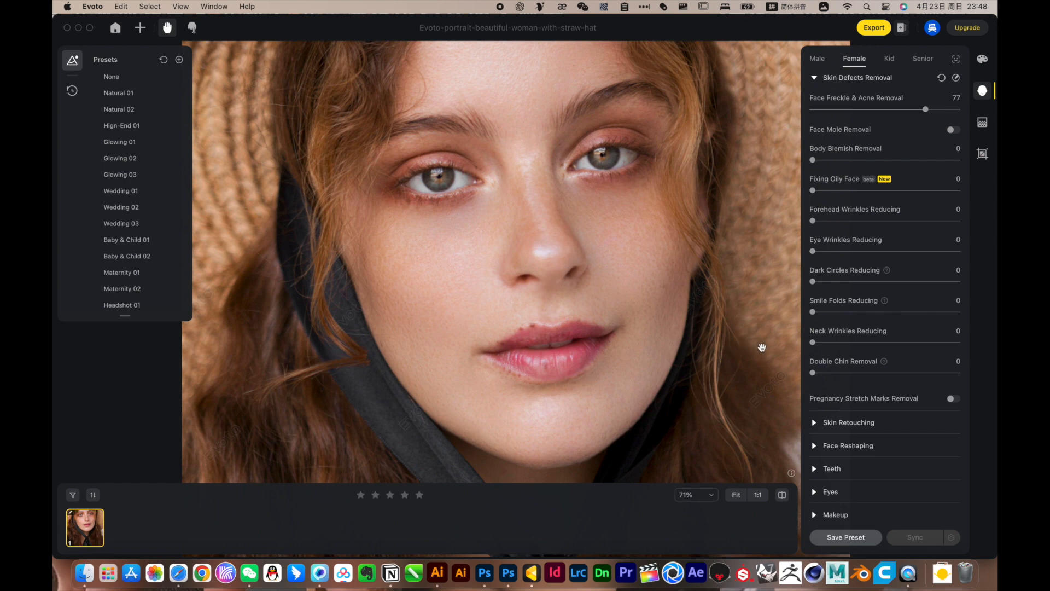
Apply the orange-brown Skin Color swatch to the portrait in the Skin Retouching settings
{"action": "scroll", "coordinate": [897, 436], "scroll_direction": "down", "scroll_amount": 1}
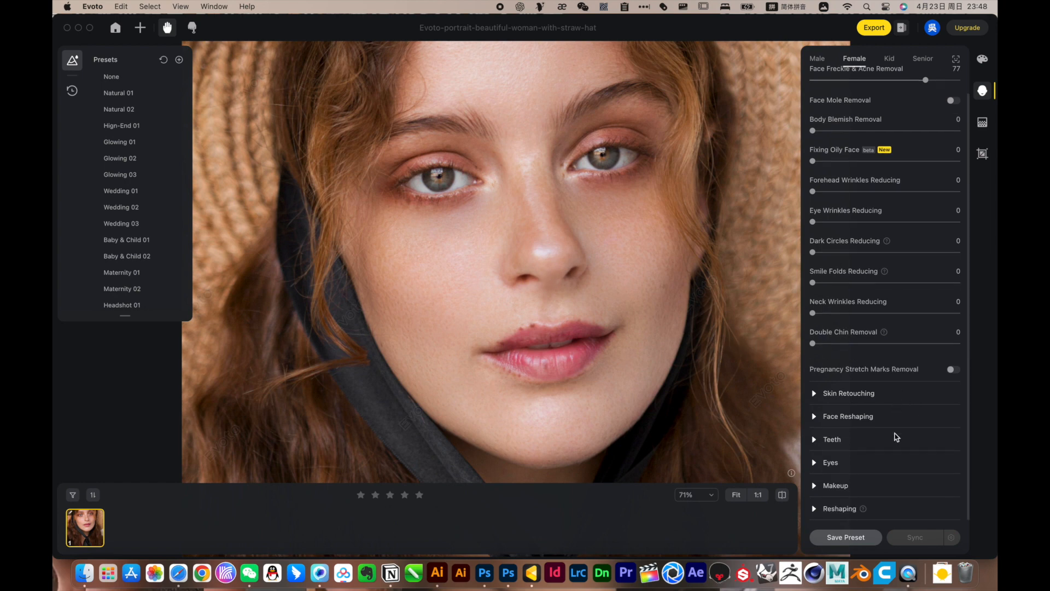
{"action": "left_click", "coordinate": [815, 394]}
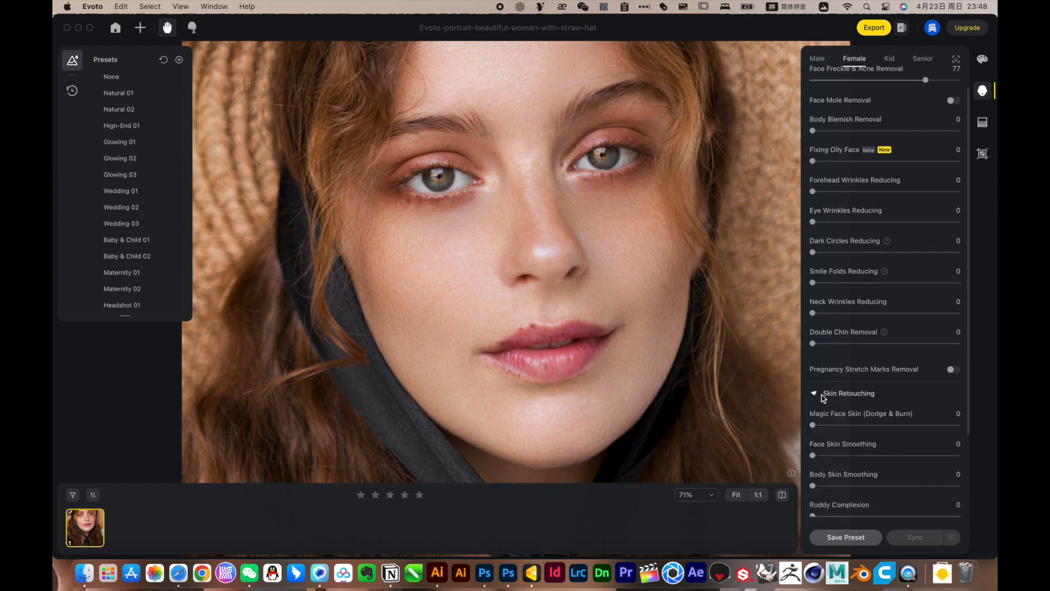
{"action": "scroll", "coordinate": [822, 399], "scroll_direction": "down", "scroll_amount": 8}
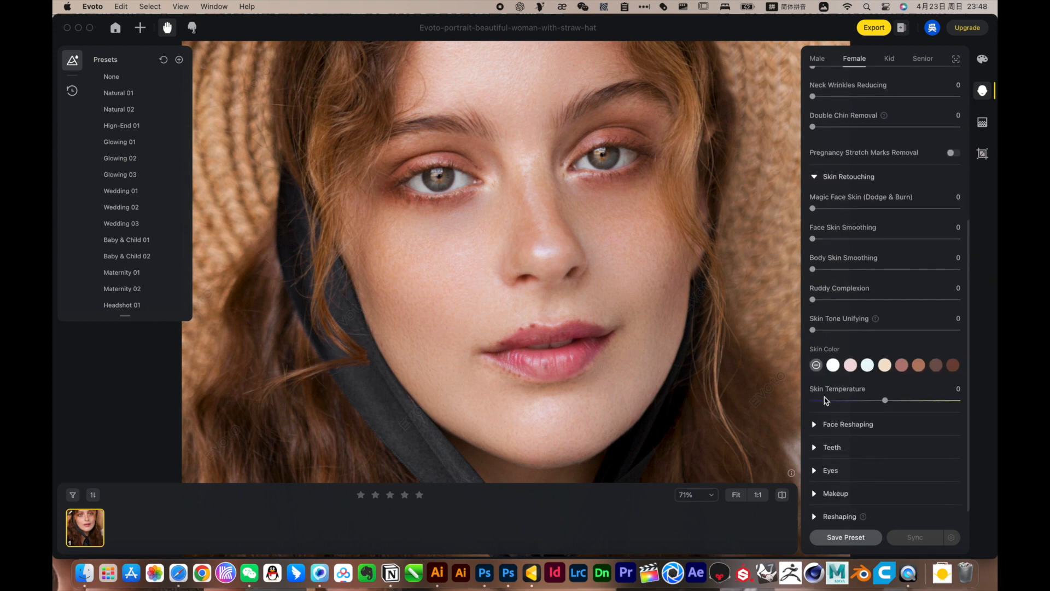
{"action": "left_click", "coordinate": [919, 358]}
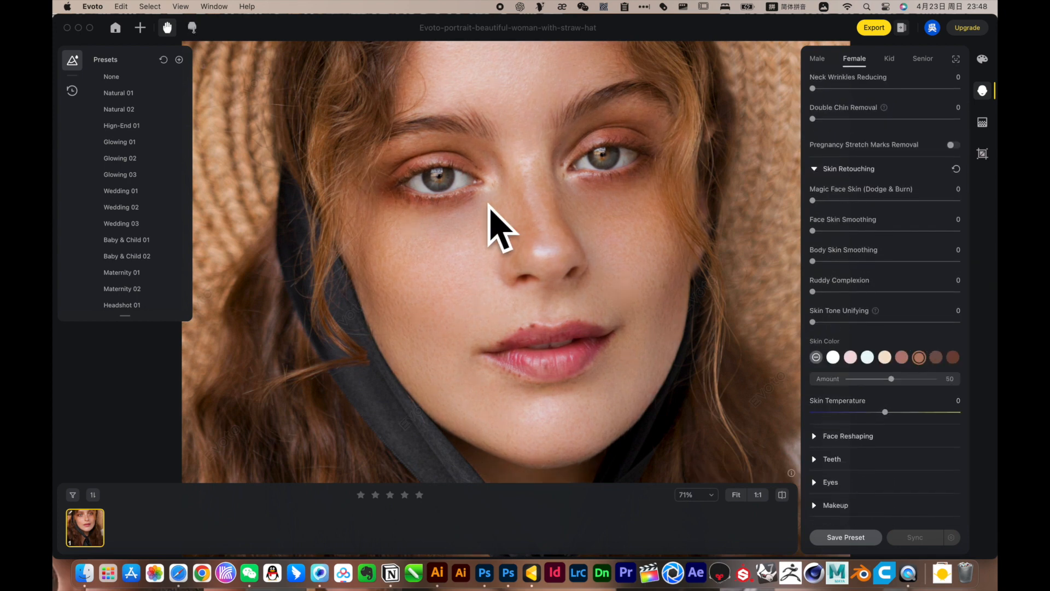
Slim the face in Face Reshaping by setting the linked left and right Face values to -29
{"action": "left_click", "coordinate": [846, 436]}
{"action": "scroll", "coordinate": [862, 434], "scroll_direction": "down", "scroll_amount": 10}
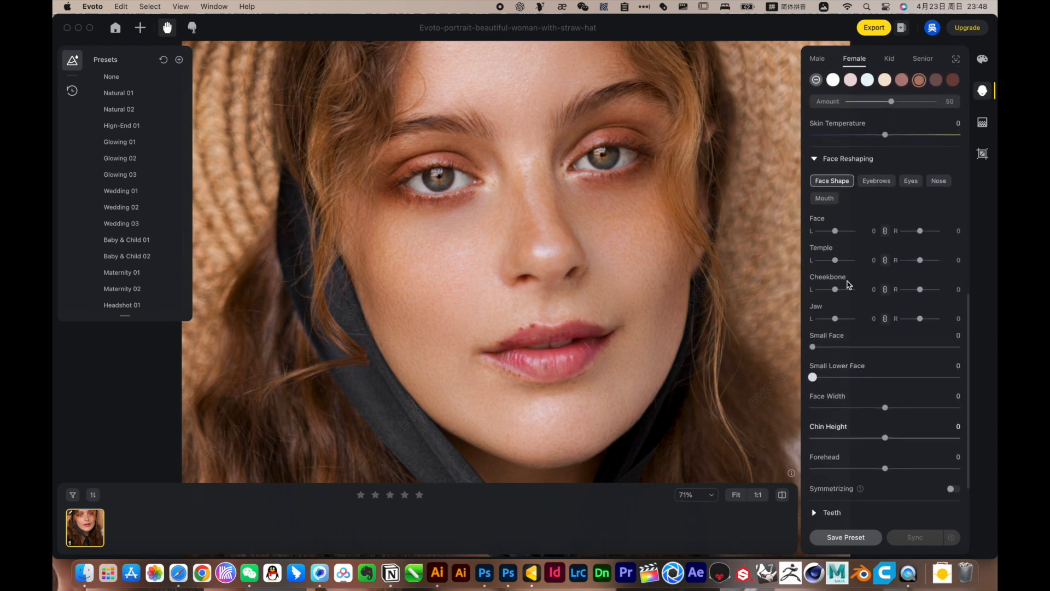
{"action": "mouse_move", "coordinate": [835, 231]}
{"action": "left_mouse_down"}
{"action": "mouse_move", "coordinate": [857, 236]}
{"action": "mouse_move", "coordinate": [804, 235]}
{"action": "mouse_move", "coordinate": [830, 239]}
{"action": "left_mouse_up"}
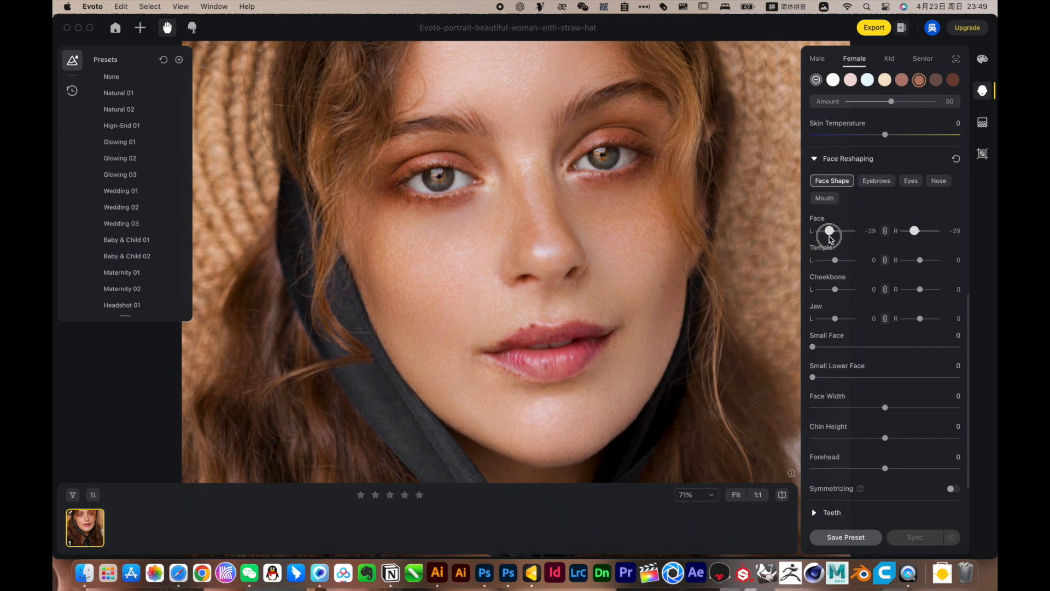
Reshape both eyebrows with Thickness -3, Distance 3, Tilt -100, Arch Height -100 and Height 100
{"action": "left_click", "coordinate": [876, 182]}
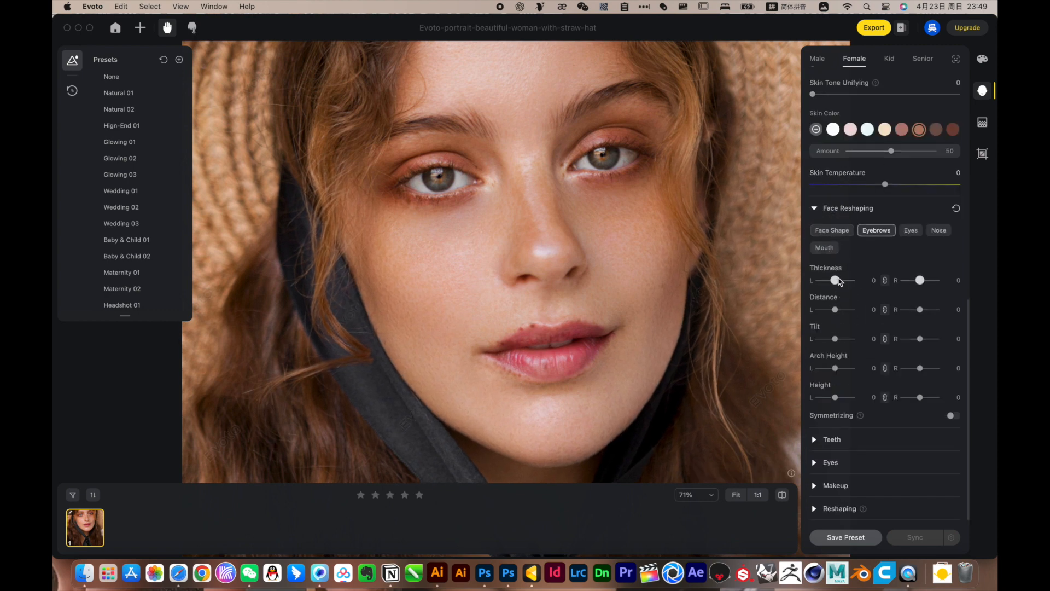
{"action": "left_click_drag", "start_coordinate": [841, 281], "coordinate": [800, 341]}
{"action": "left_click_drag", "start_coordinate": [838, 369], "coordinate": [860, 391]}
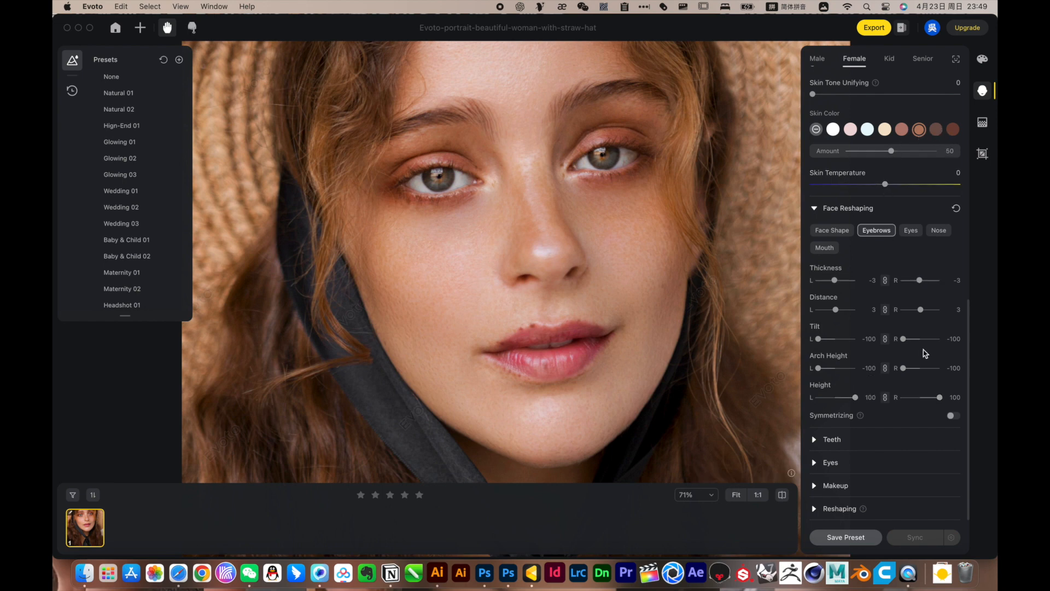
Reshape both eyes with Size 43, Height 94, Width 86, Distance 3 and Level -97
{"action": "left_click", "coordinate": [917, 232]}
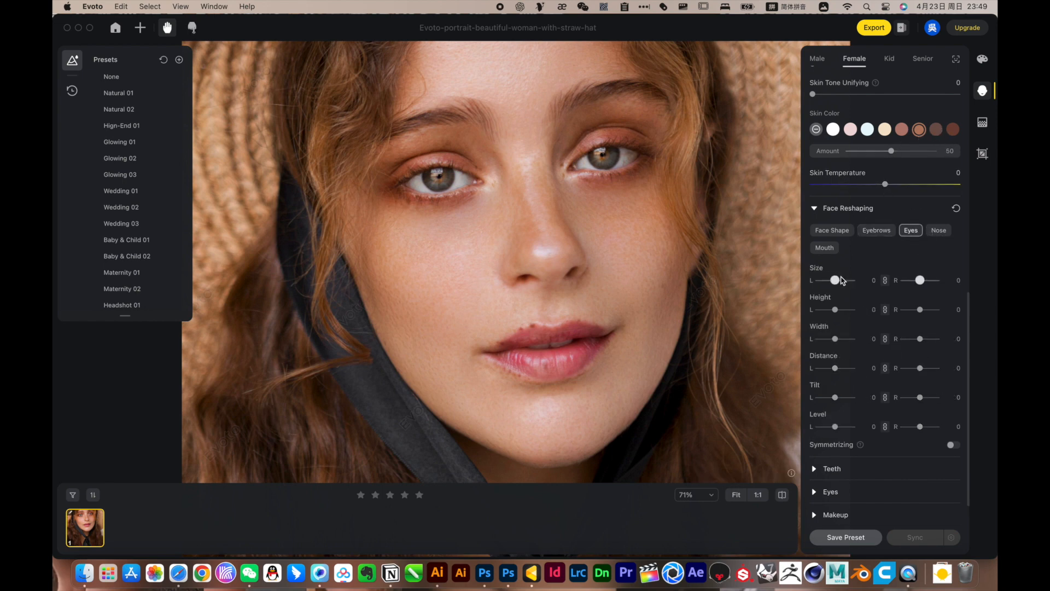
{"action": "left_click_drag", "start_coordinate": [851, 281], "coordinate": [836, 371]}
{"action": "mouse_move", "coordinate": [835, 420]}
{"action": "left_mouse_down"}
{"action": "mouse_move", "coordinate": [844, 424]}
{"action": "mouse_move", "coordinate": [829, 425]}
{"action": "mouse_move", "coordinate": [835, 431]}
{"action": "mouse_move", "coordinate": [810, 431]}
{"action": "mouse_move", "coordinate": [818, 429]}
{"action": "left_mouse_up"}
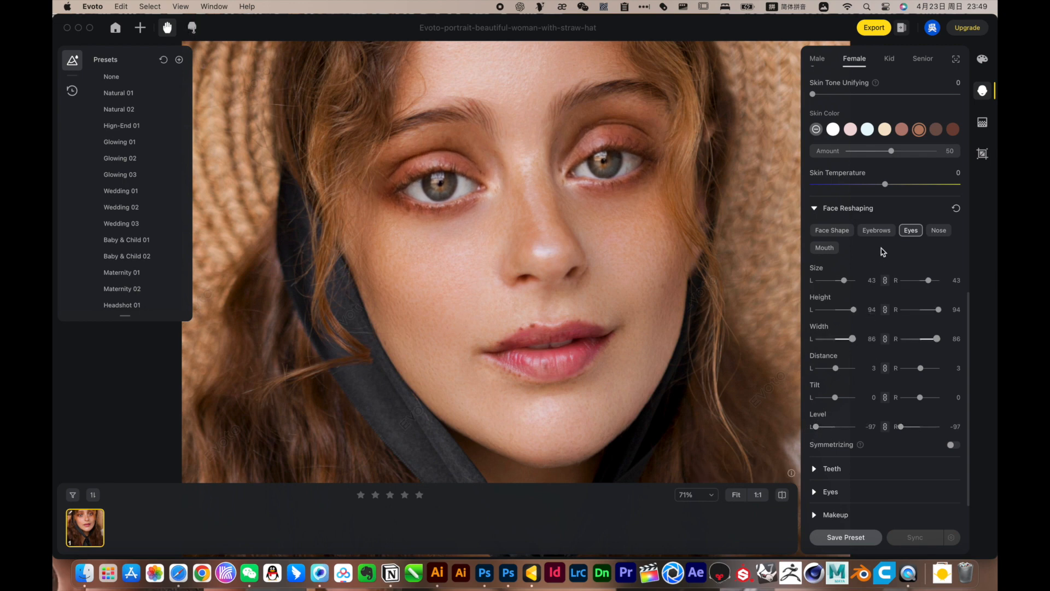
Reshape the nose with Size -100, Length -95, Nose Bridge -87, Width -100 and Nose Tip -100
{"action": "left_click", "coordinate": [938, 232]}
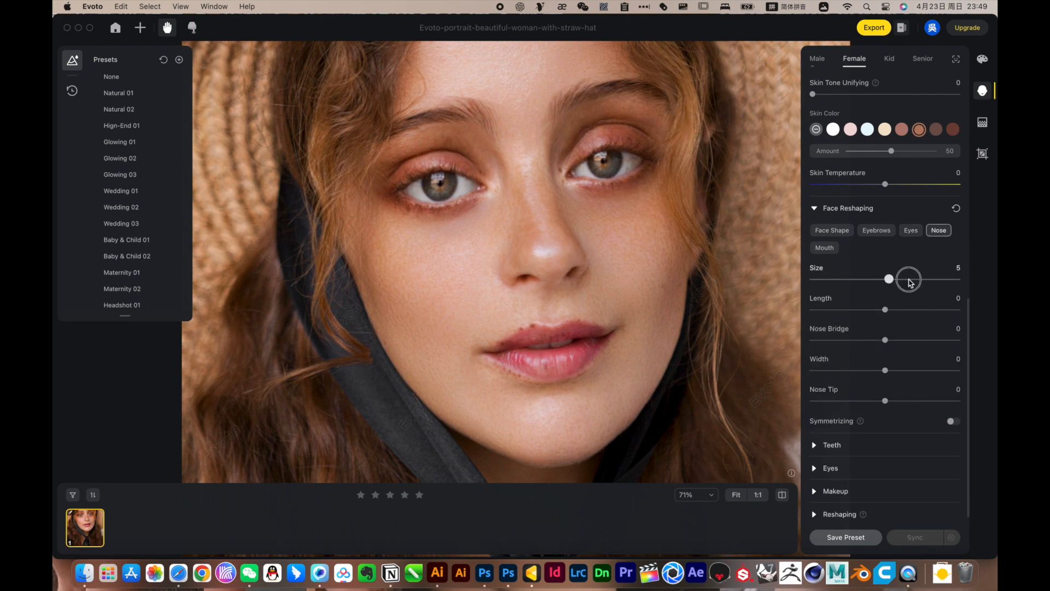
{"action": "left_click_drag", "start_coordinate": [910, 282], "coordinate": [812, 280]}
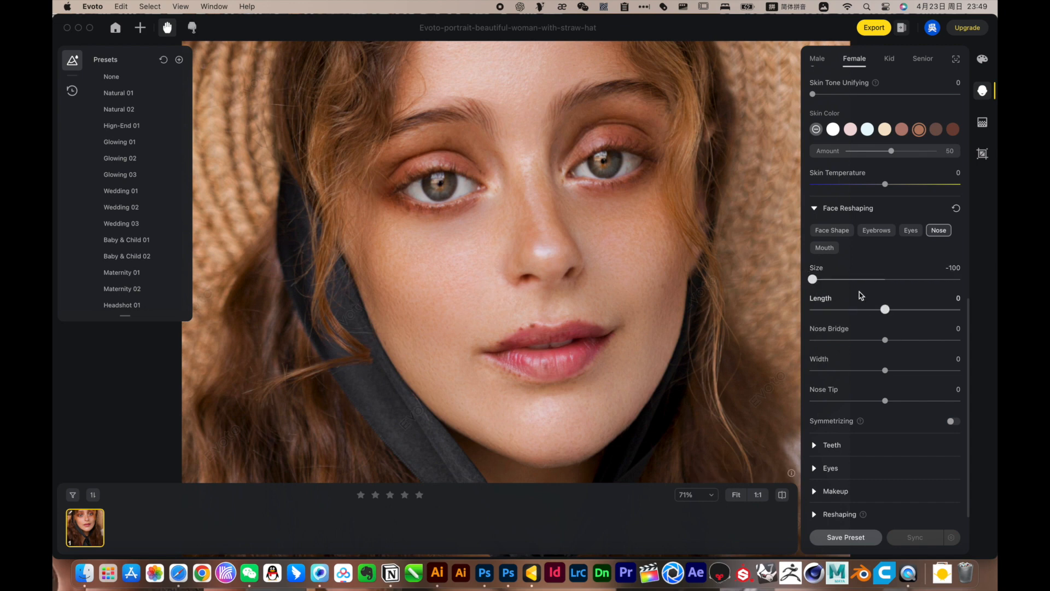
{"action": "left_click_drag", "start_coordinate": [885, 310], "coordinate": [817, 316]}
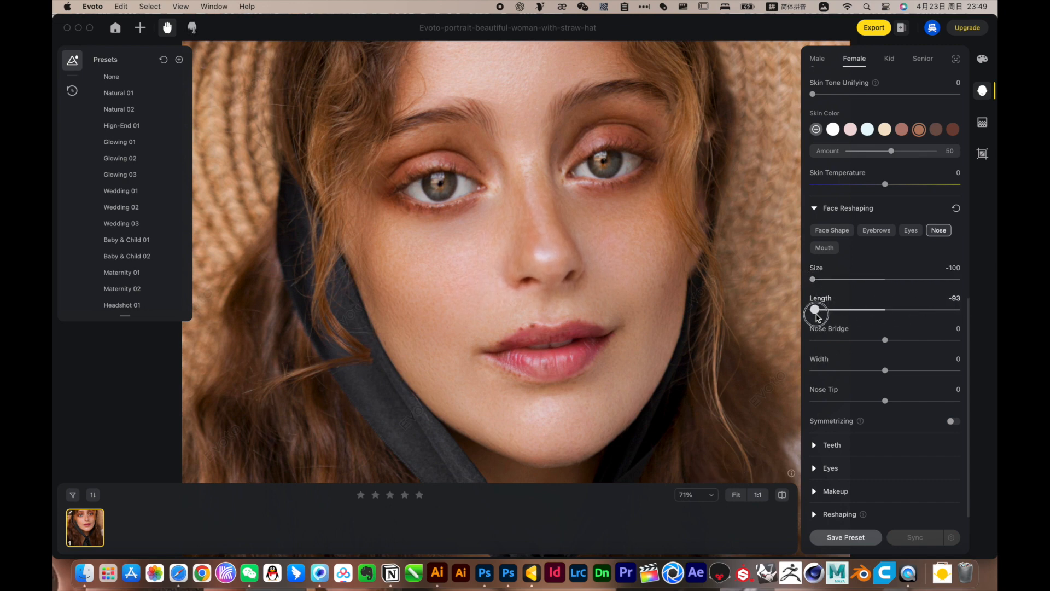
{"action": "left_click_drag", "start_coordinate": [885, 339], "coordinate": [826, 350]}
{"action": "left_click_drag", "start_coordinate": [885, 370], "coordinate": [791, 368]}
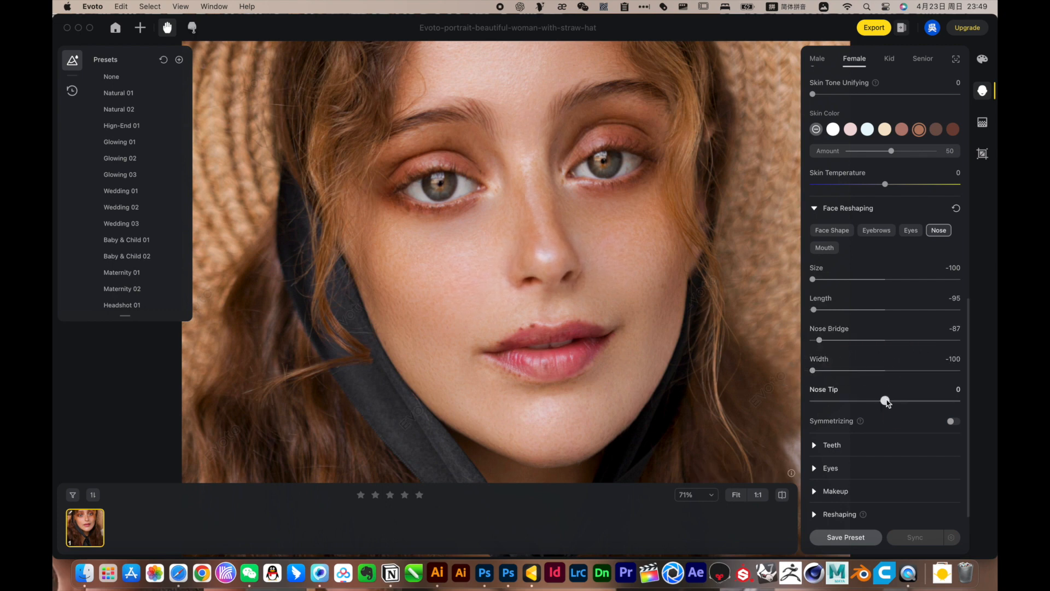
{"action": "left_click_drag", "start_coordinate": [885, 400], "coordinate": [804, 400]}
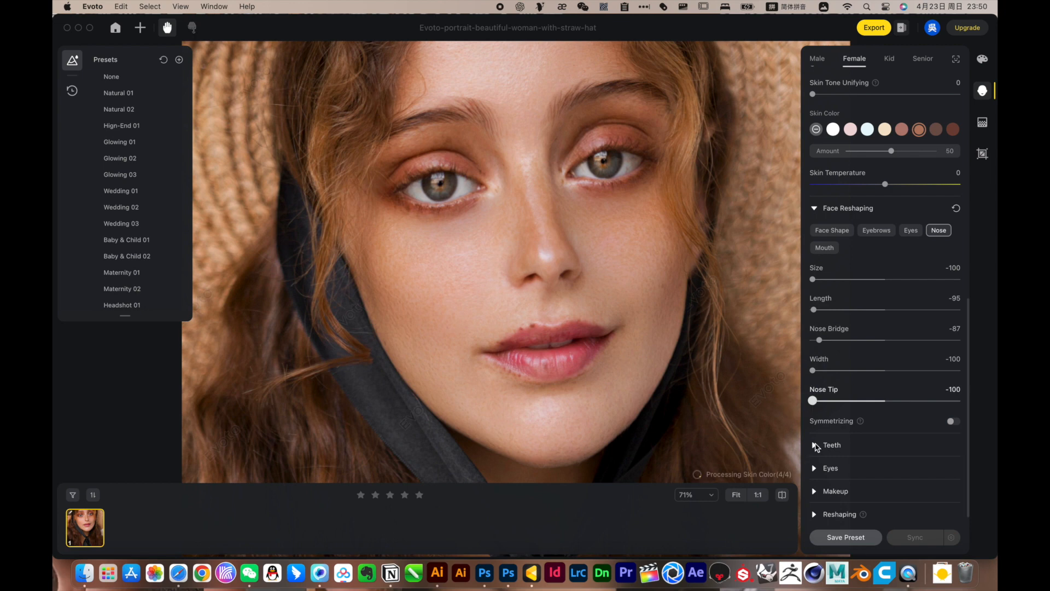
Reshape the mouth with Size 98, Width 68, Position -63, Upper Lip 81 and Lower Lip 100
{"action": "left_click", "coordinate": [826, 246]}
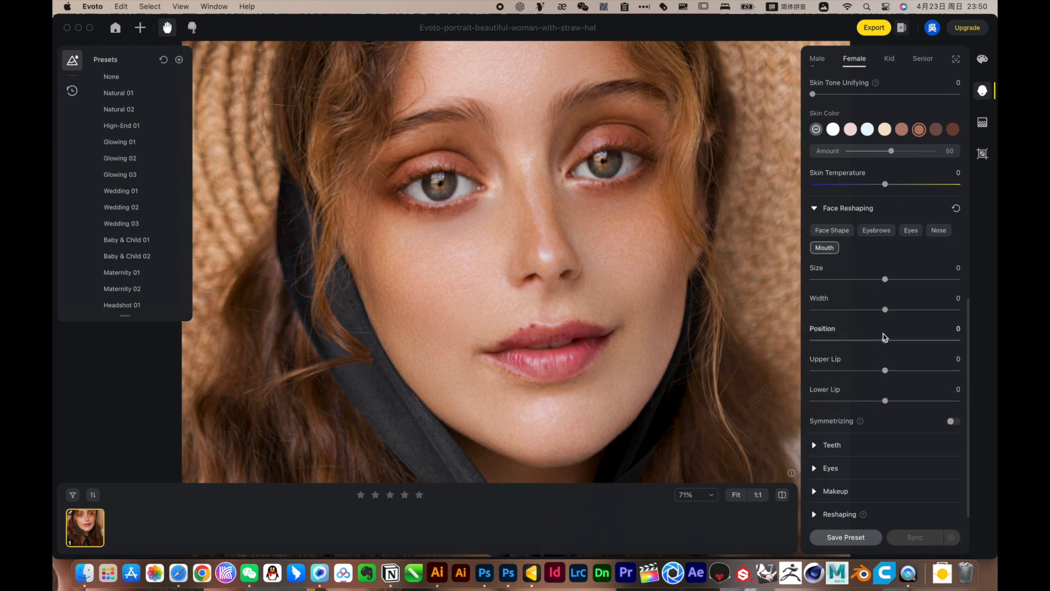
{"action": "left_click_drag", "start_coordinate": [936, 281], "coordinate": [960, 279]}
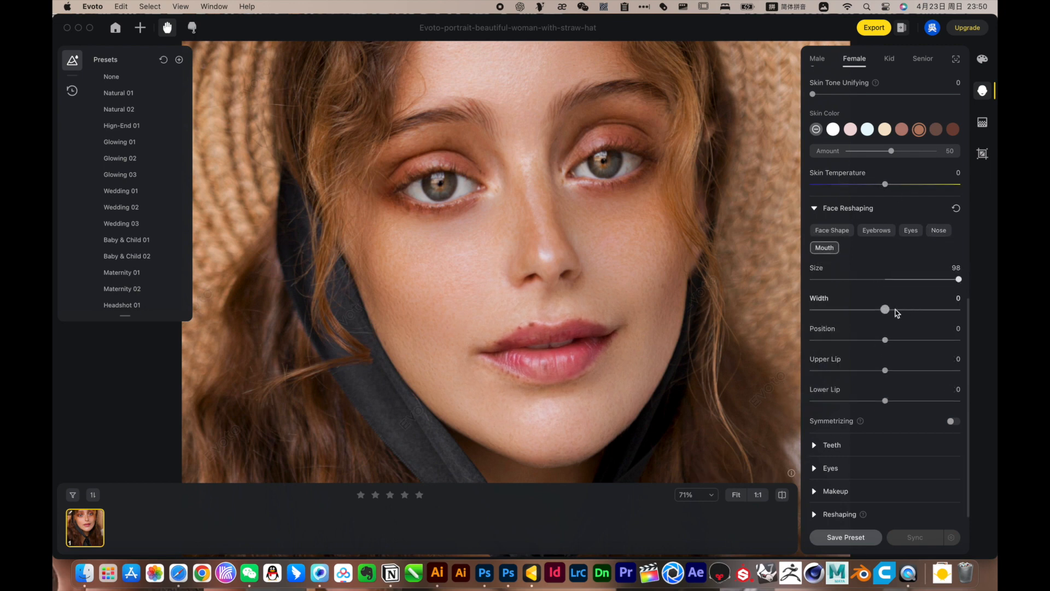
{"action": "left_click_drag", "start_coordinate": [892, 313], "coordinate": [942, 313]}
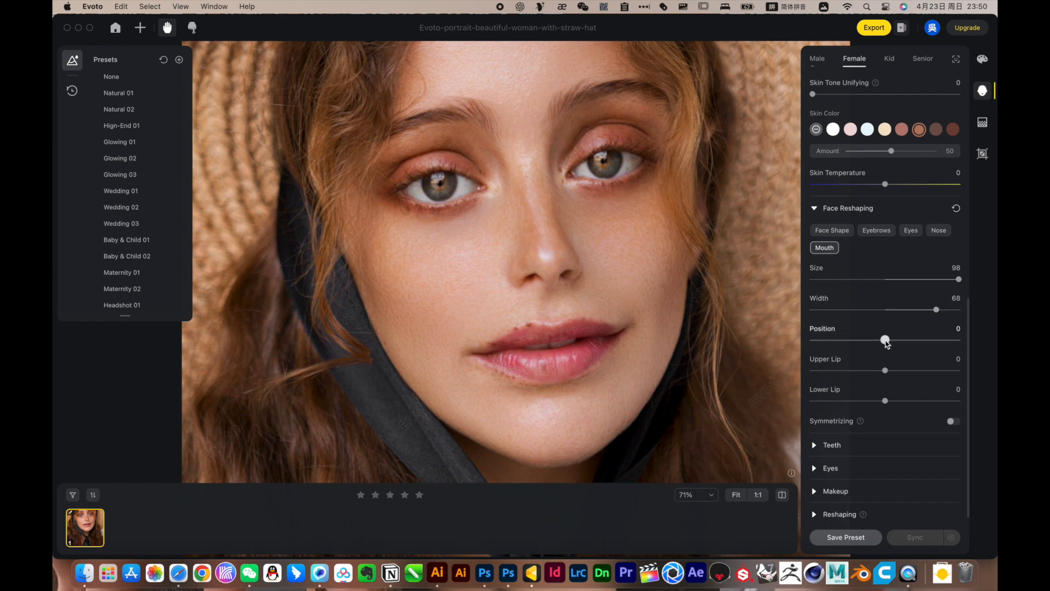
{"action": "left_click_drag", "start_coordinate": [885, 340], "coordinate": [838, 340]}
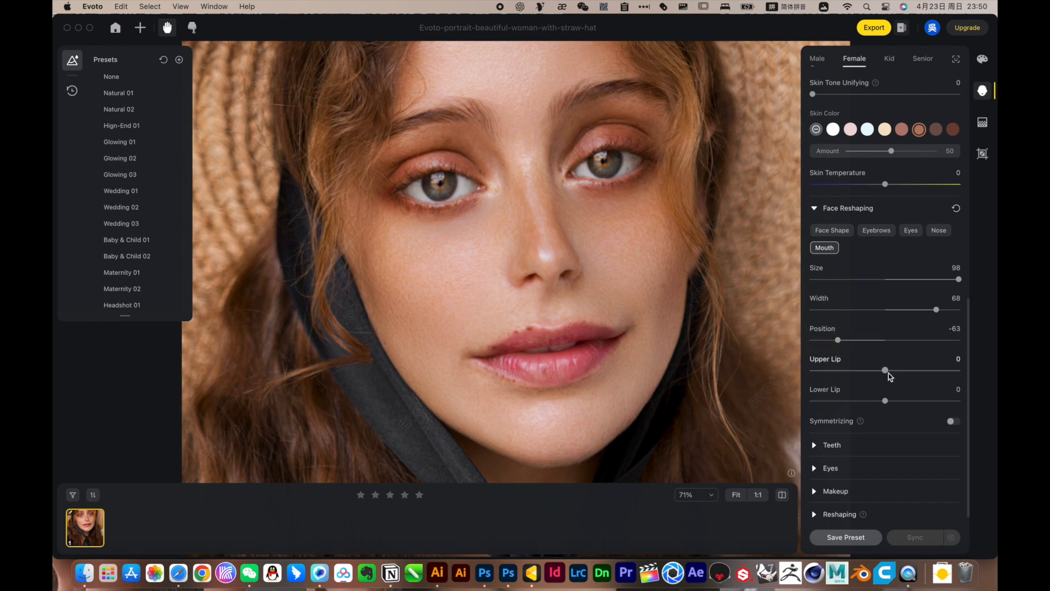
{"action": "left_click_drag", "start_coordinate": [903, 371], "coordinate": [946, 371]}
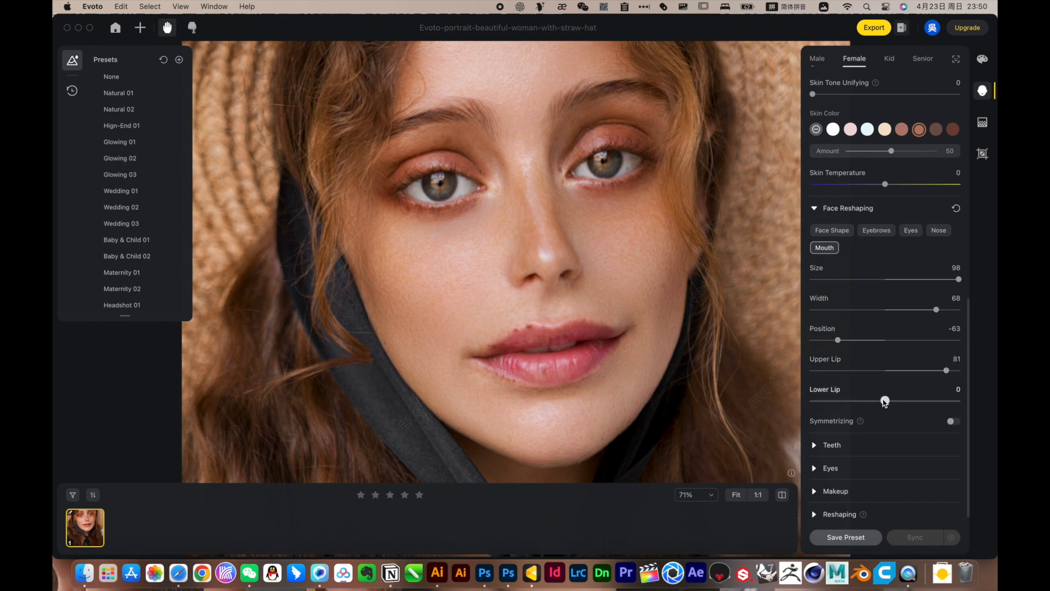
{"action": "left_click_drag", "start_coordinate": [886, 401], "coordinate": [945, 401]}
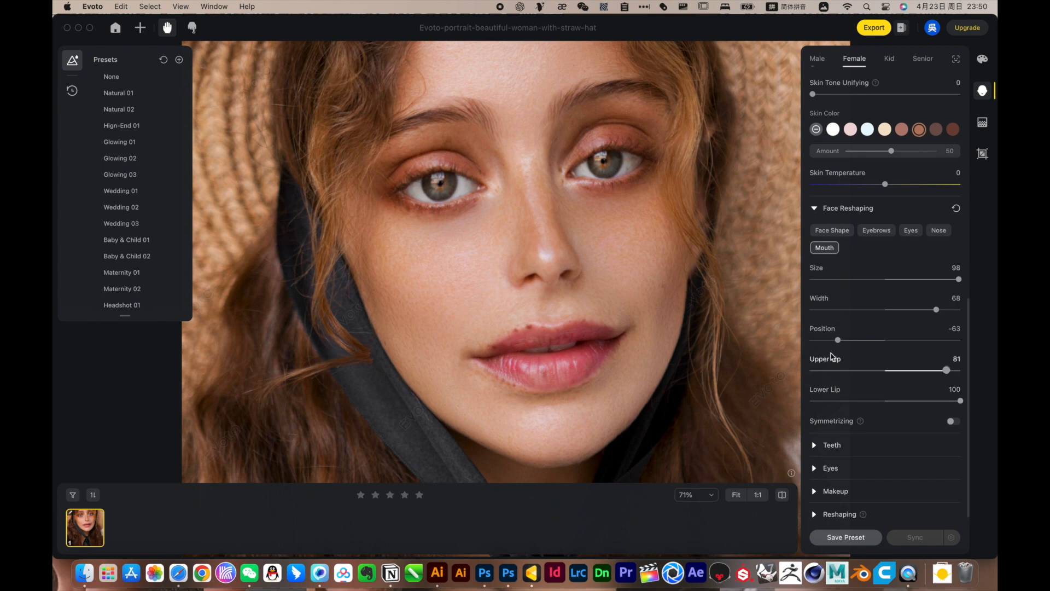
Look over the Teeth options and apply the Sweet makeup preset to the face
{"action": "scroll", "coordinate": [877, 452], "scroll_direction": "down", "scroll_amount": 1}
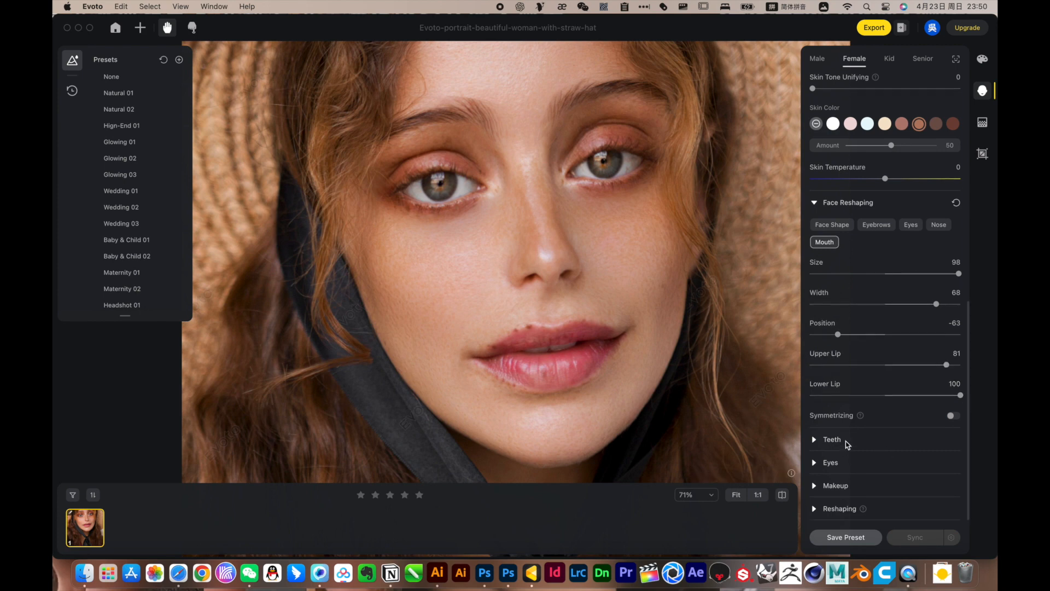
{"action": "left_click", "coordinate": [831, 439]}
{"action": "scroll", "coordinate": [870, 476], "scroll_direction": "down", "scroll_amount": 2}
{"action": "left_click", "coordinate": [845, 510]}
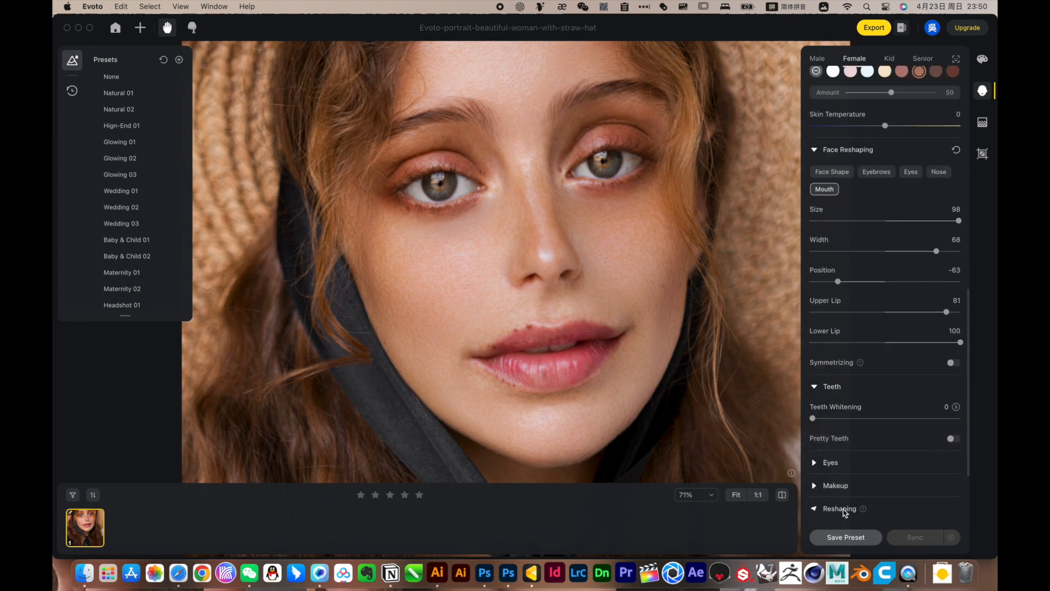
{"action": "left_click", "coordinate": [835, 485]}
{"action": "scroll", "coordinate": [846, 481], "scroll_direction": "down", "scroll_amount": 5}
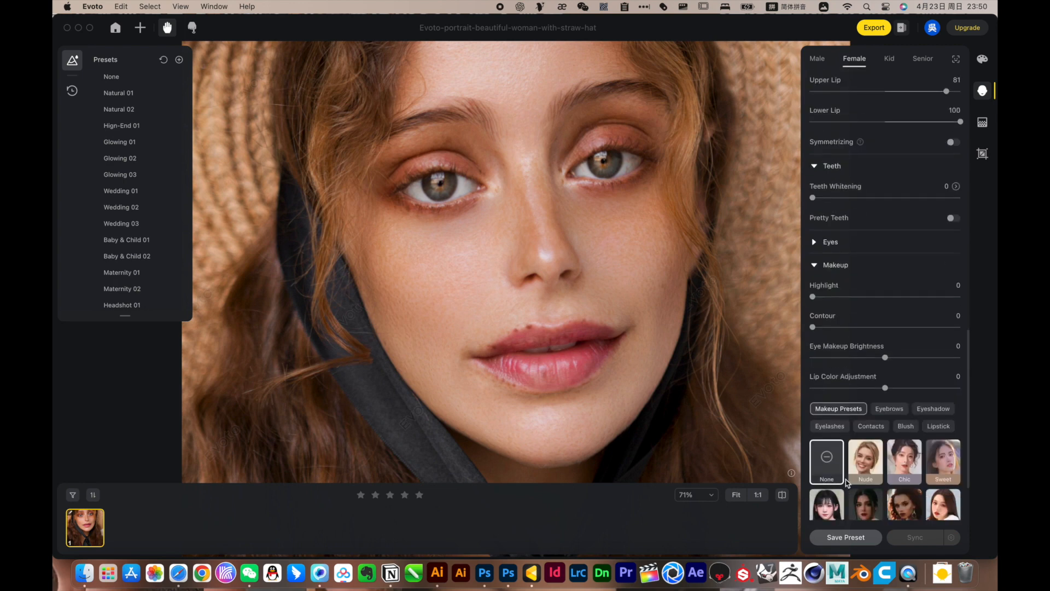
{"action": "scroll", "coordinate": [849, 465], "scroll_direction": "down", "scroll_amount": 2}
{"action": "left_click", "coordinate": [870, 377]}
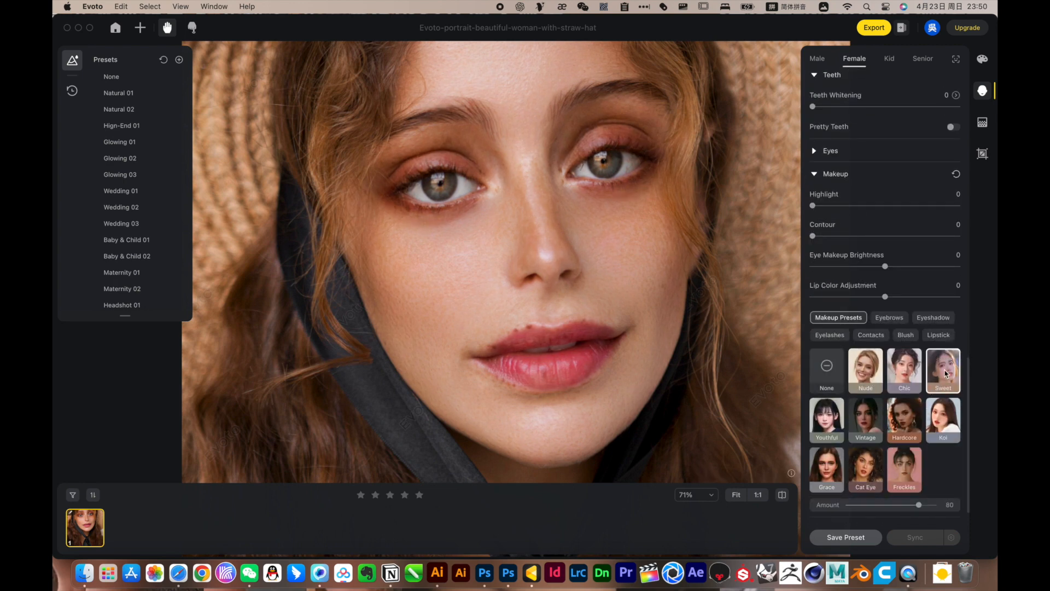
Try several eyebrow makeup styles, including 02 and 06, and settle on style 03
{"action": "left_click", "coordinate": [890, 318]}
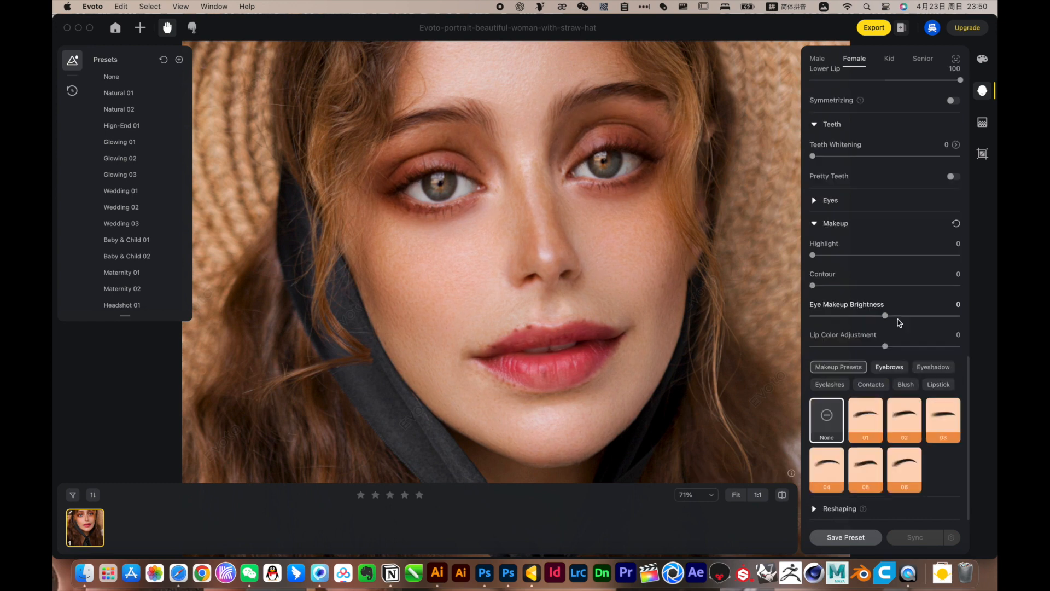
{"action": "left_click", "coordinate": [865, 416]}
{"action": "left_click", "coordinate": [904, 417]}
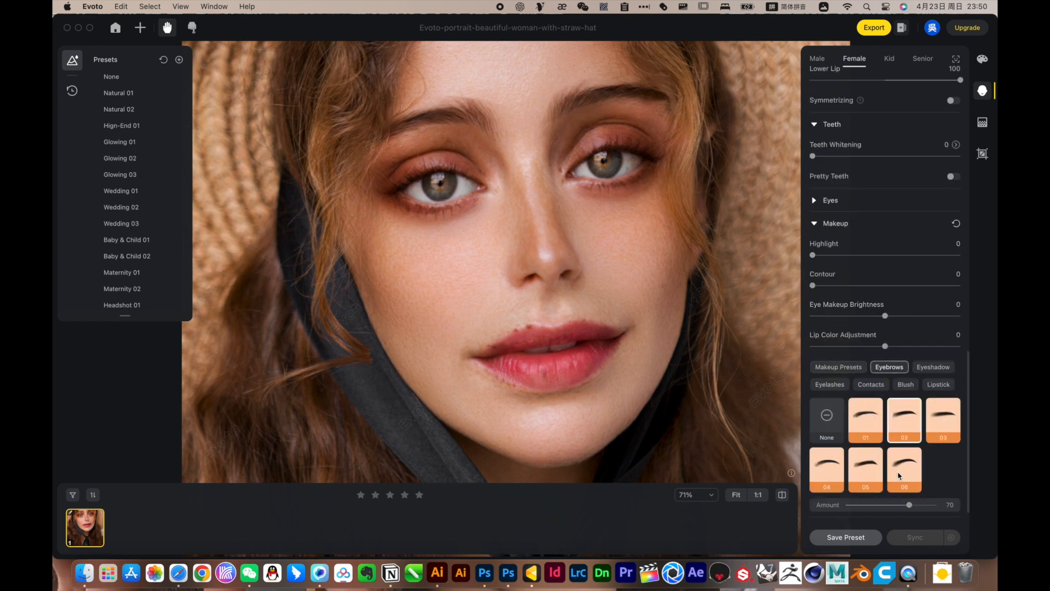
{"action": "left_click", "coordinate": [865, 470]}
{"action": "left_click", "coordinate": [904, 468]}
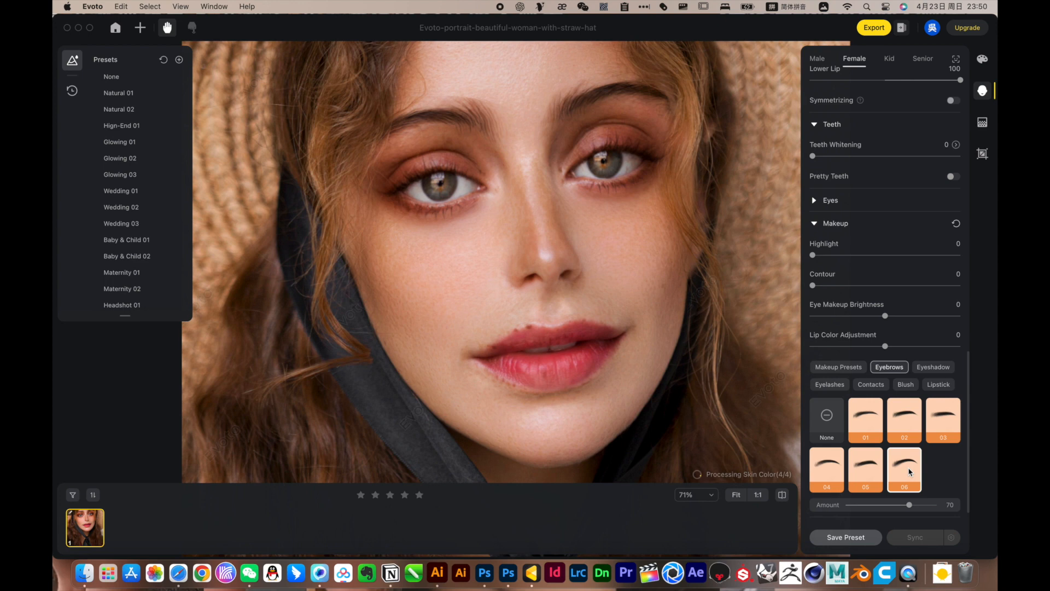
{"action": "left_click", "coordinate": [948, 415]}
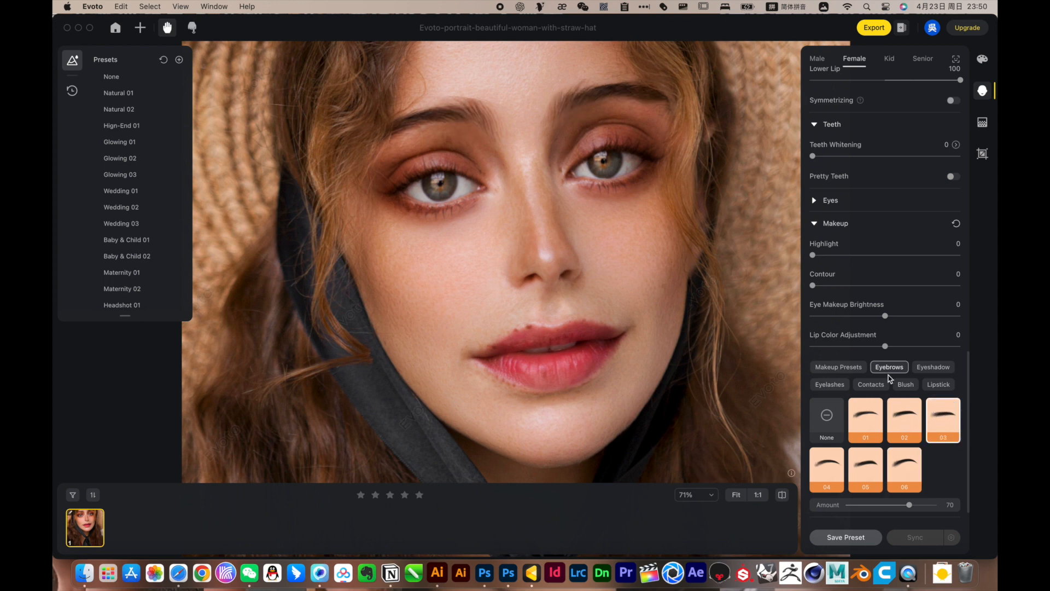
Try eyeshadow styles 01, 02, 03 and 06 on the eyes and settle on style 05
{"action": "left_click", "coordinate": [933, 367]}
{"action": "left_click", "coordinate": [871, 417]}
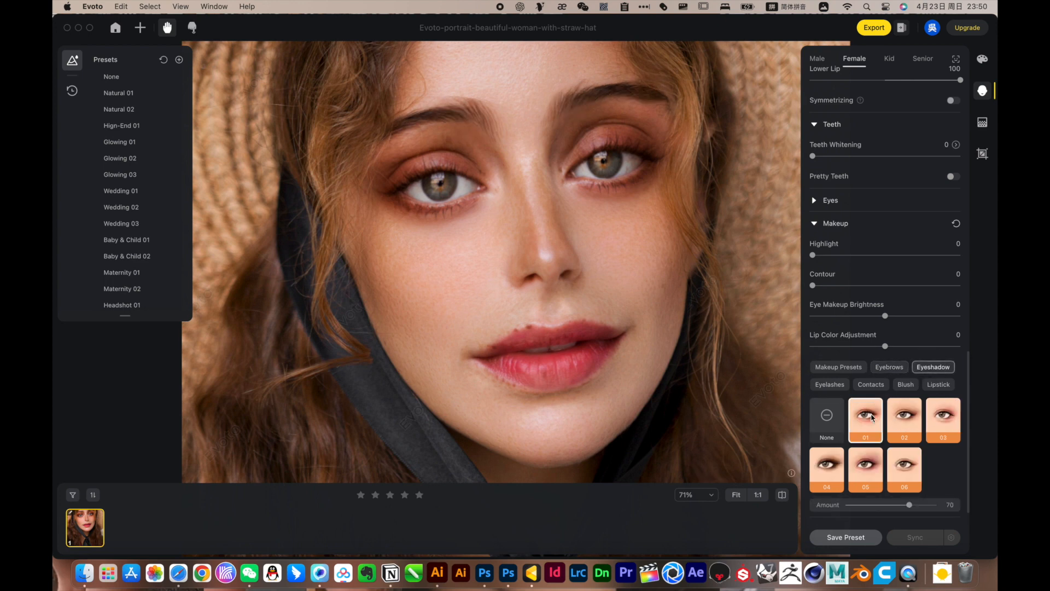
{"action": "left_click", "coordinate": [902, 416]}
{"action": "left_click", "coordinate": [949, 420]}
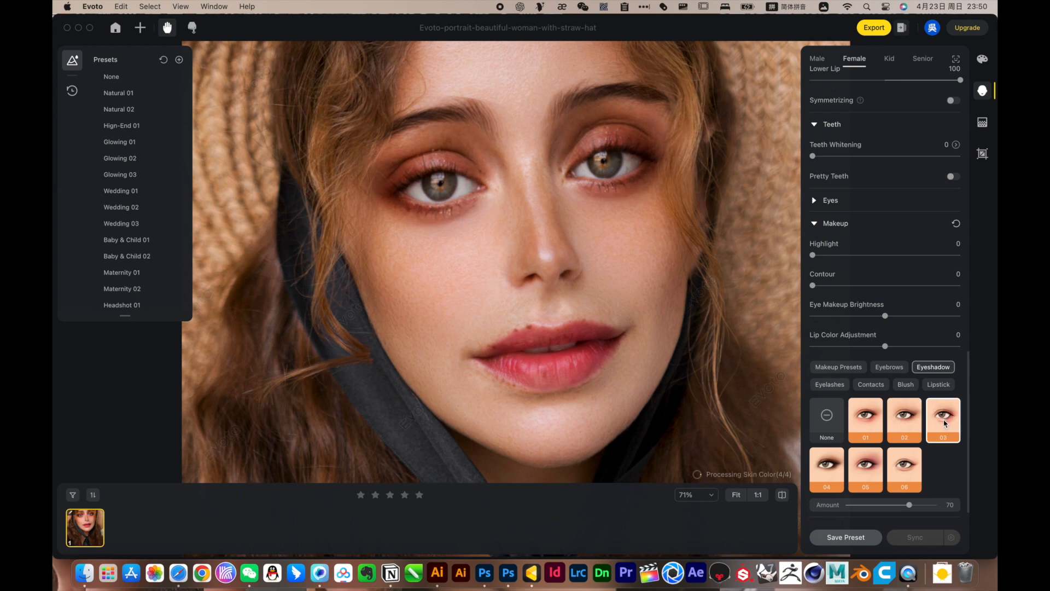
{"action": "left_click", "coordinate": [903, 468]}
{"action": "left_click", "coordinate": [866, 470]}
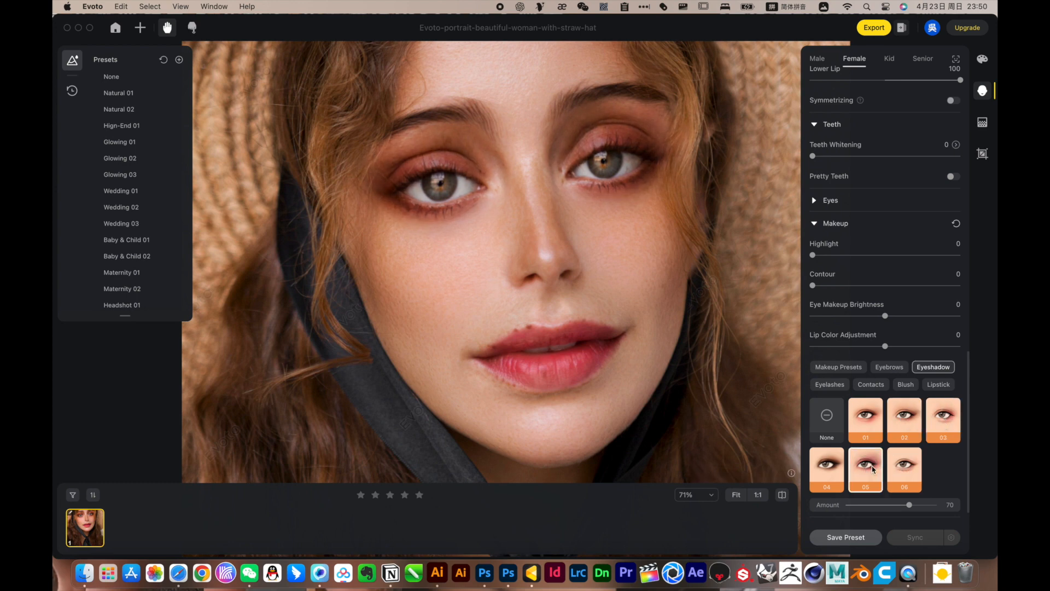
Try eyelash styles 01, 02 and 03 on the eyes and settle on style 06
{"action": "left_click", "coordinate": [822, 386]}
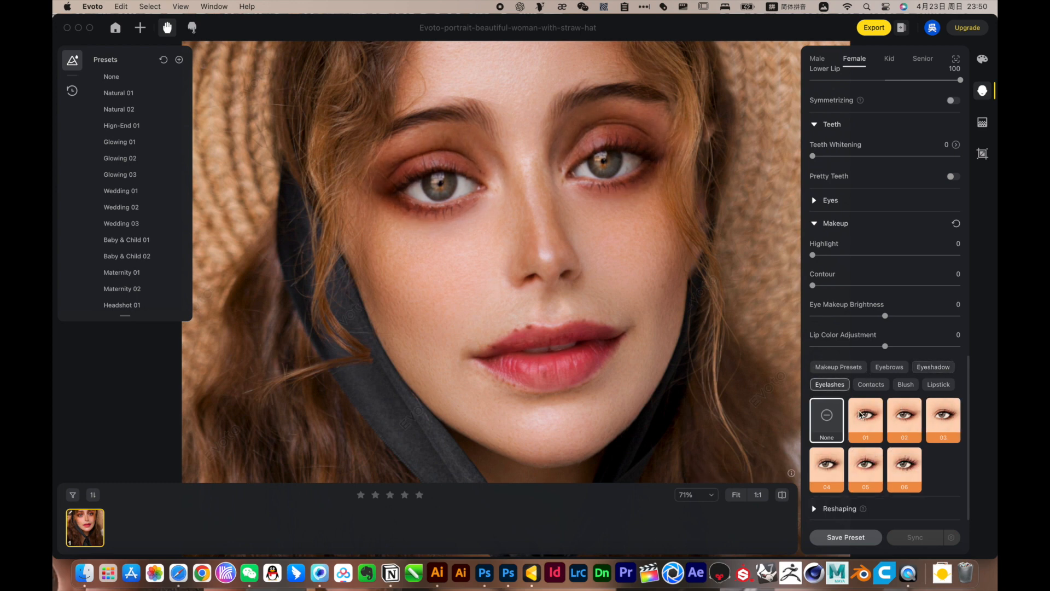
{"action": "left_click", "coordinate": [861, 416]}
{"action": "left_click", "coordinate": [904, 417]}
{"action": "left_click", "coordinate": [942, 417]}
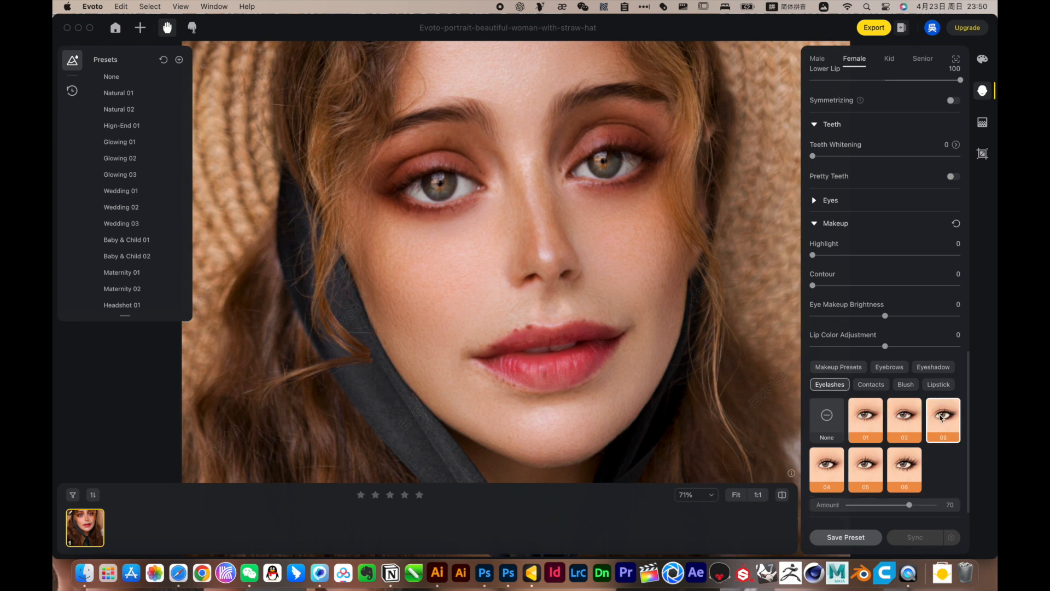
{"action": "left_click", "coordinate": [906, 476]}
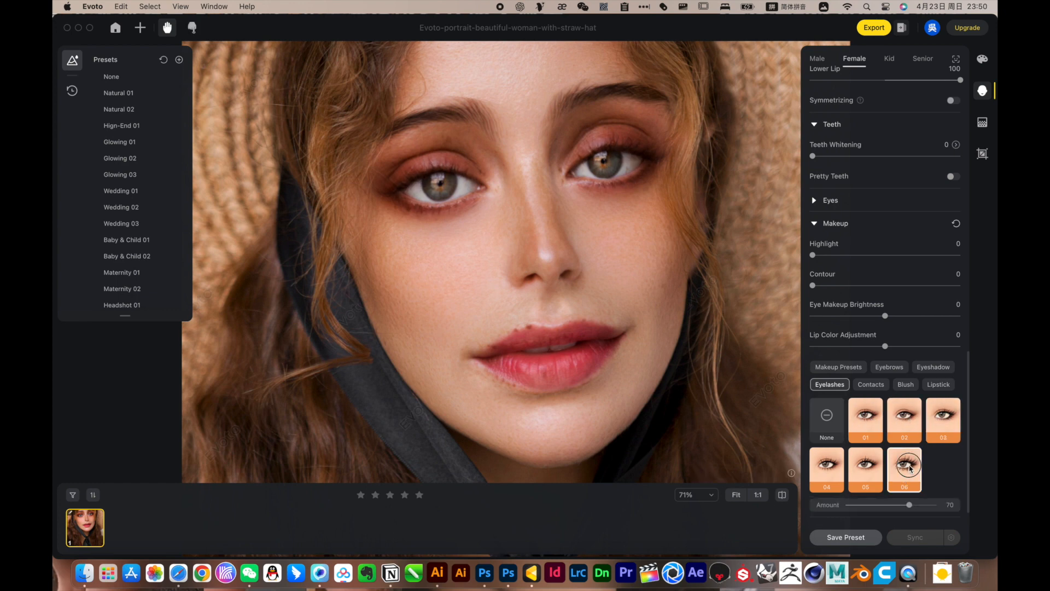
Try contact lens styles 01 and 02 on the eyes and settle on the blue style 06
{"action": "left_click", "coordinate": [871, 385]}
{"action": "left_click", "coordinate": [869, 416]}
{"action": "left_click", "coordinate": [899, 435]}
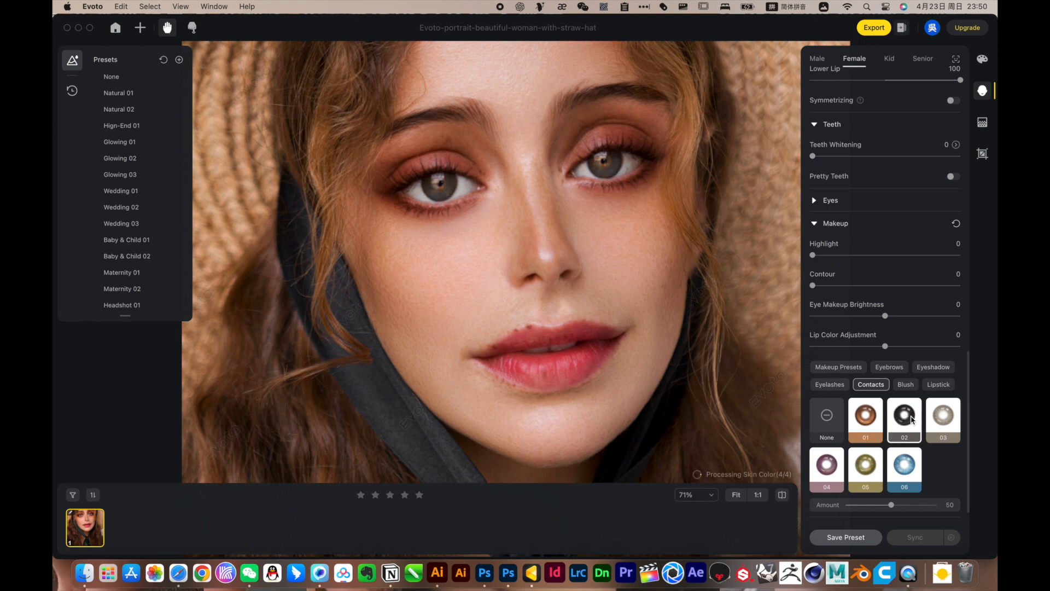
{"action": "left_click", "coordinate": [912, 466]}
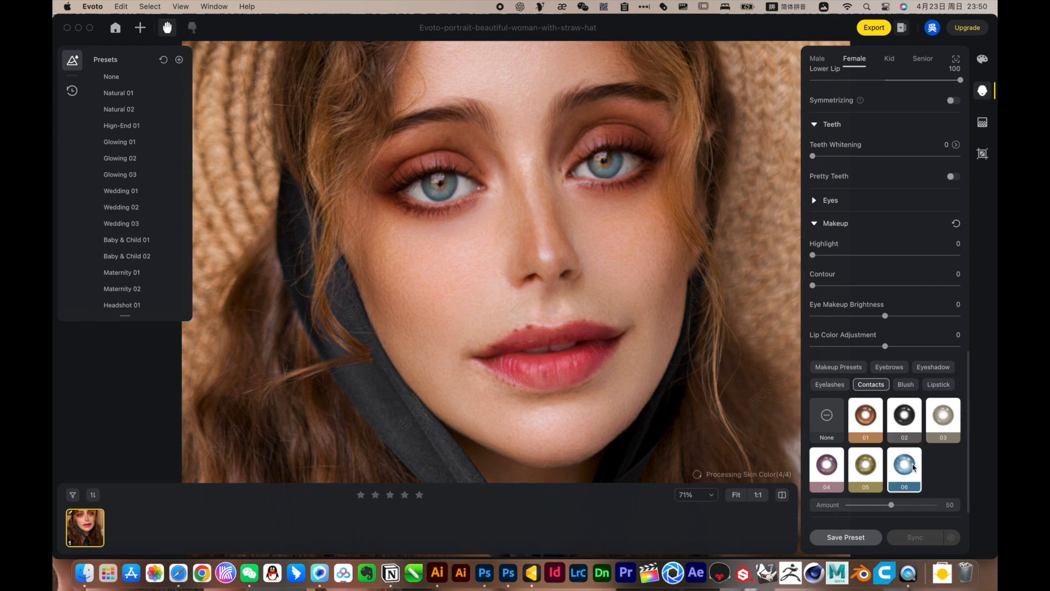
Try blush styles 01, 02, 04, 05 and 06 on the cheeks and settle on style 03
{"action": "left_click", "coordinate": [906, 385]}
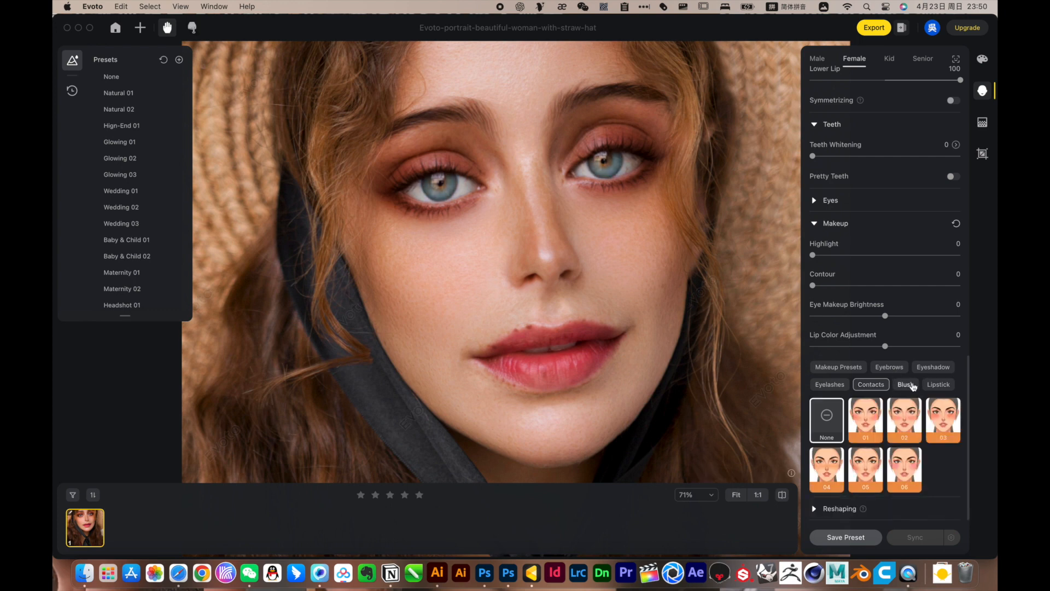
{"action": "left_click", "coordinate": [905, 420]}
{"action": "left_click", "coordinate": [949, 419]}
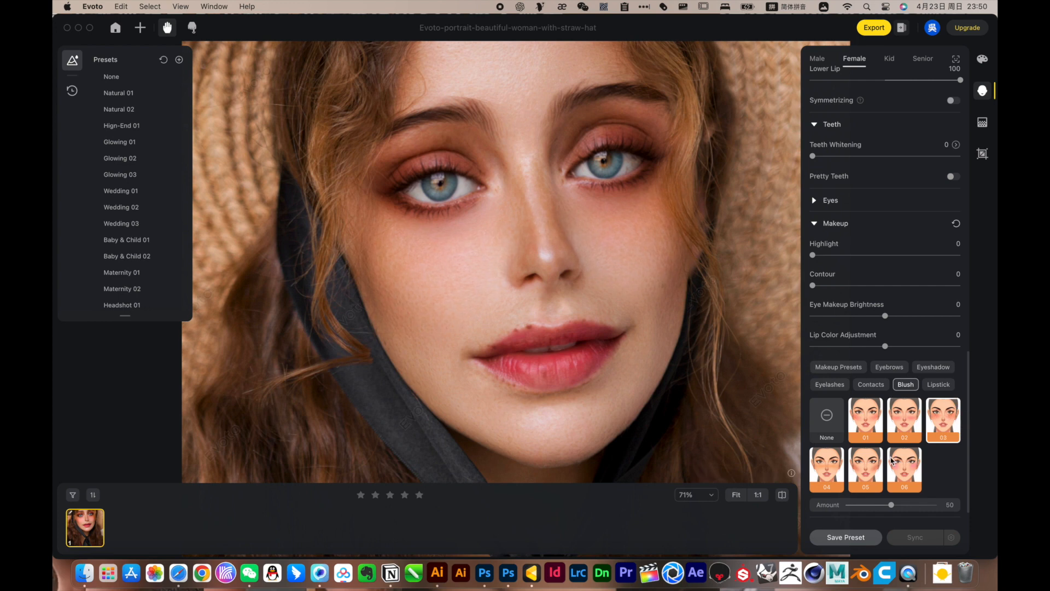
{"action": "left_click", "coordinate": [907, 465]}
{"action": "left_click", "coordinate": [860, 473]}
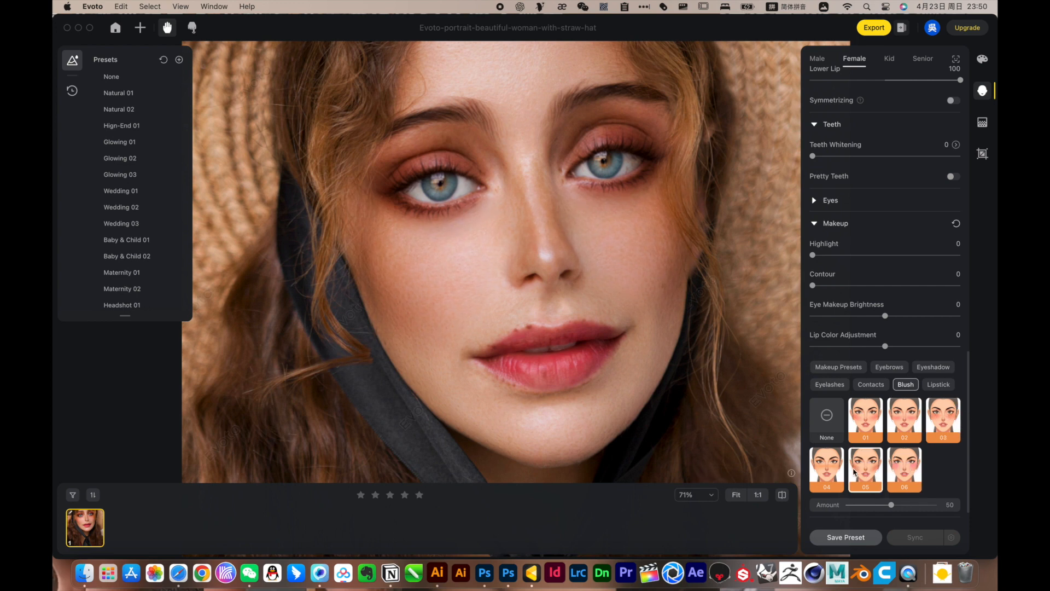
{"action": "left_click", "coordinate": [825, 474]}
{"action": "left_click", "coordinate": [880, 417]}
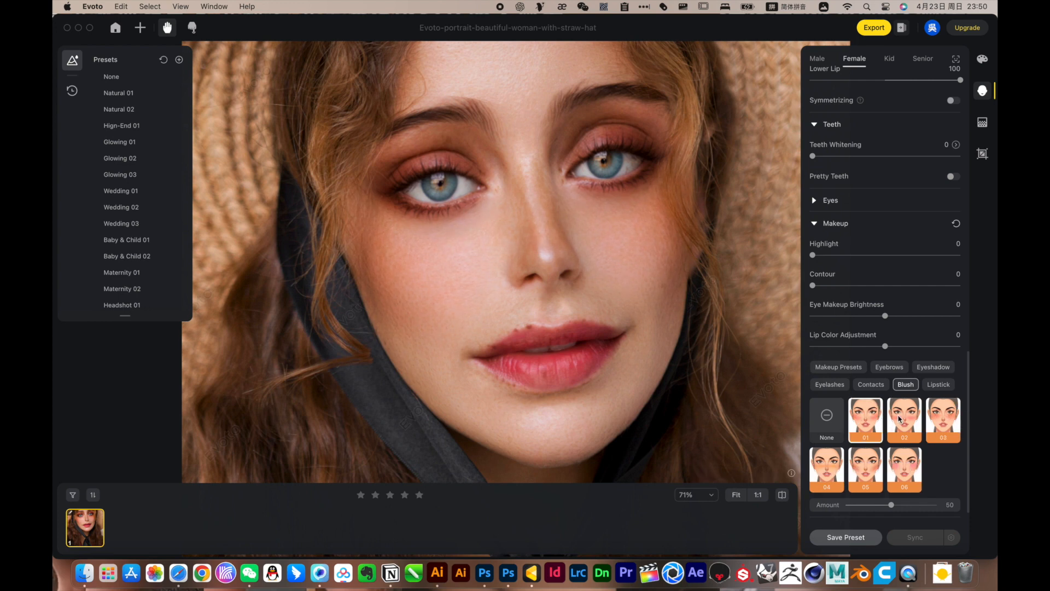
{"action": "left_click", "coordinate": [831, 465]}
{"action": "scroll", "coordinate": [914, 437], "scroll_direction": "down", "scroll_amount": 1}
{"action": "left_click", "coordinate": [952, 416]}
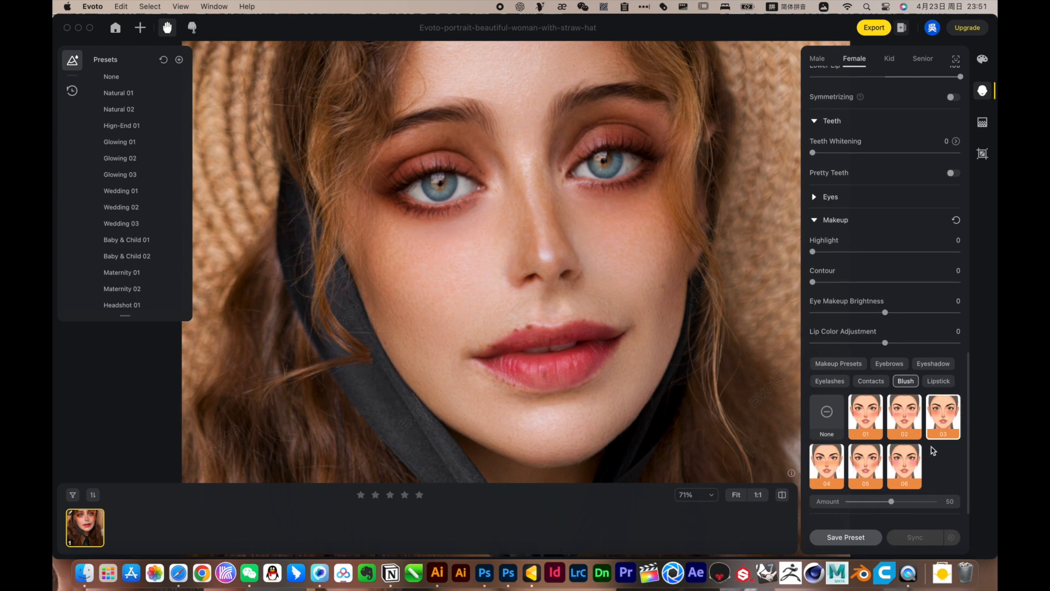
Try lipstick shades 03, 05 and 08, settle on shade 02 and set its amount to 82
{"action": "scroll", "coordinate": [934, 451], "scroll_direction": "down", "scroll_amount": 1}
{"action": "left_click", "coordinate": [937, 365]}
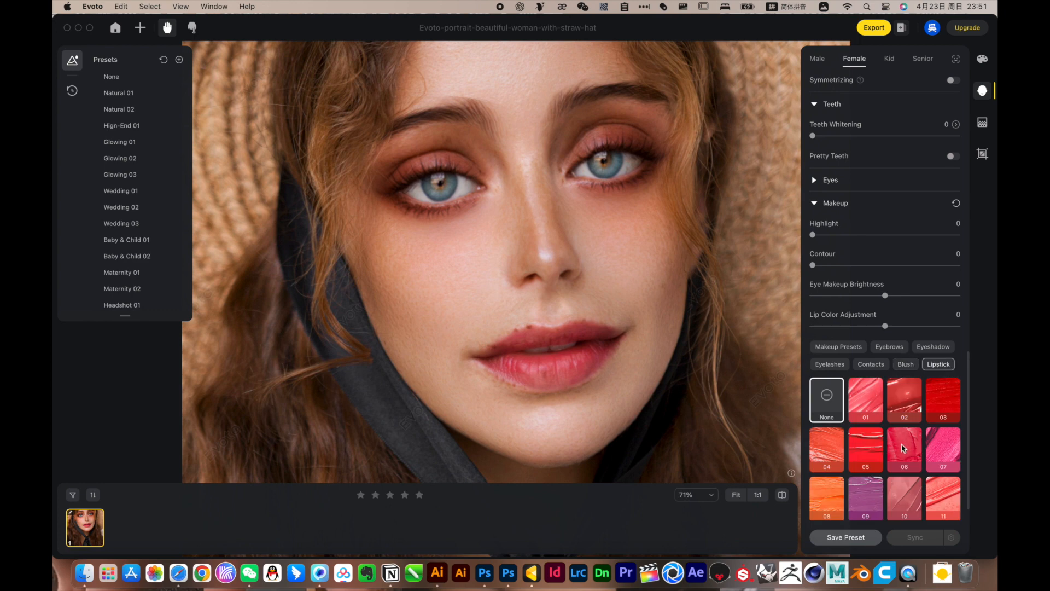
{"action": "scroll", "coordinate": [902, 448], "scroll_direction": "down", "scroll_amount": 2}
{"action": "left_click", "coordinate": [872, 421]}
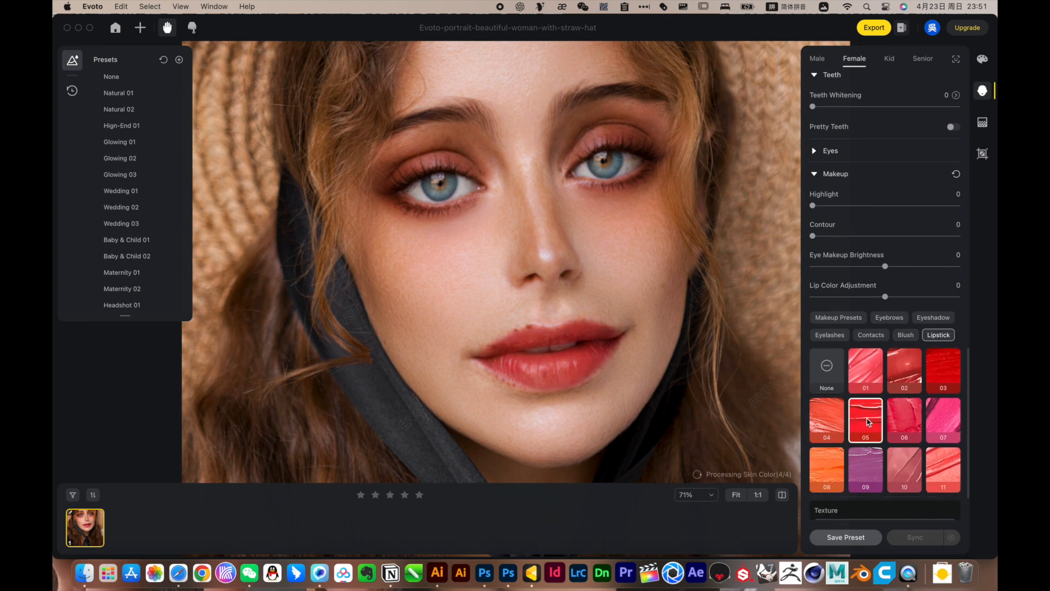
{"action": "left_click", "coordinate": [944, 370]}
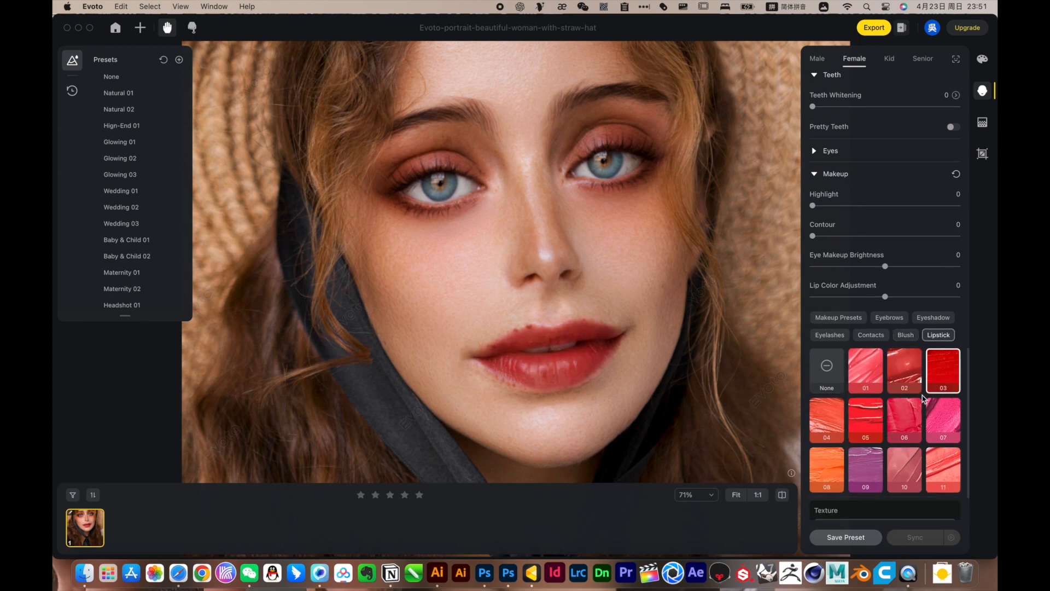
{"action": "scroll", "coordinate": [923, 400], "scroll_direction": "down", "scroll_amount": 4}
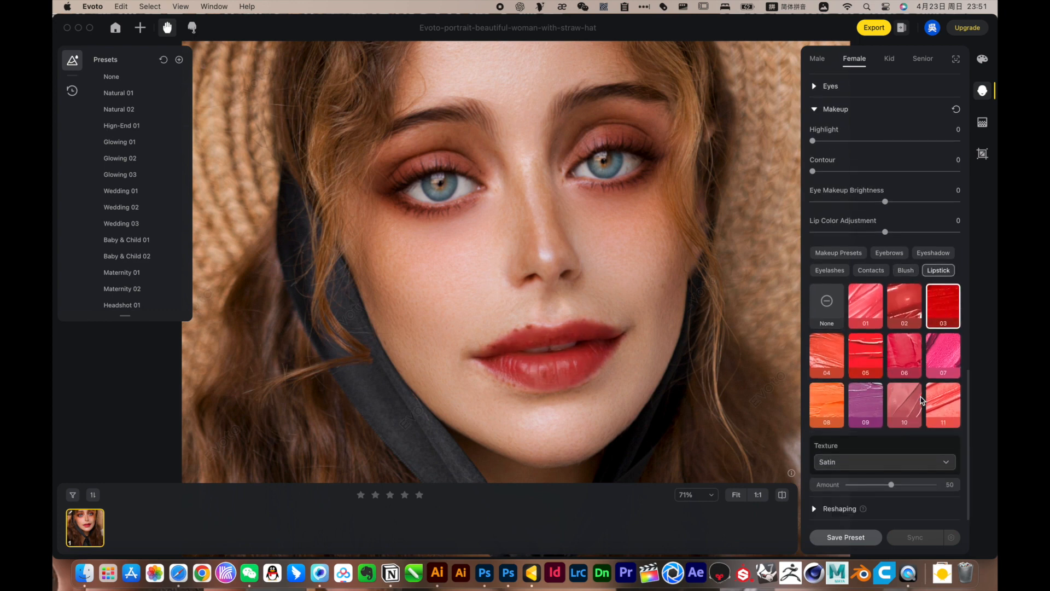
{"action": "left_click", "coordinate": [830, 405]}
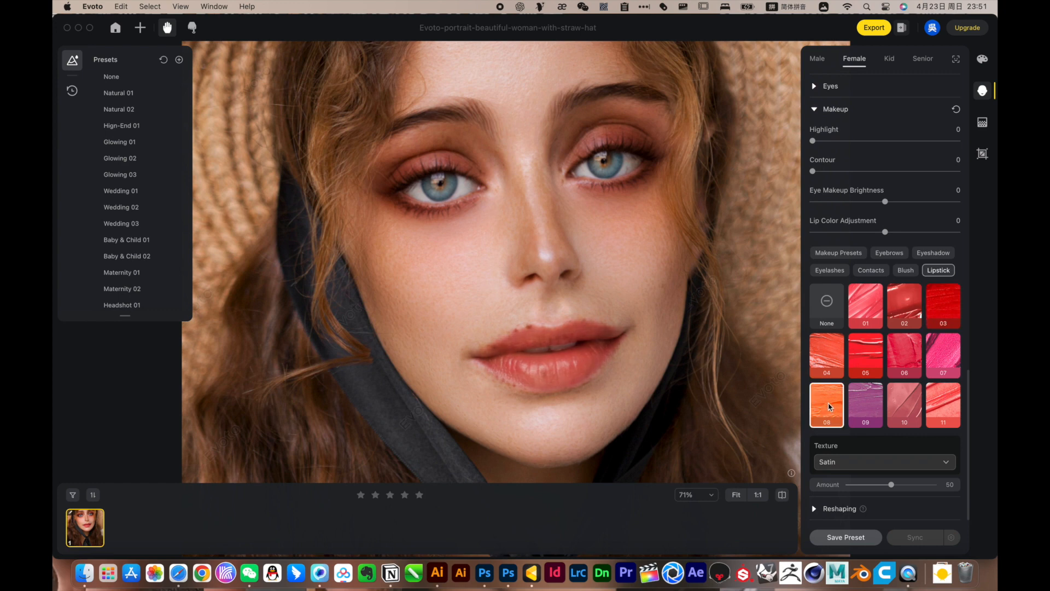
{"action": "left_click", "coordinate": [943, 309]}
{"action": "left_click", "coordinate": [871, 357]}
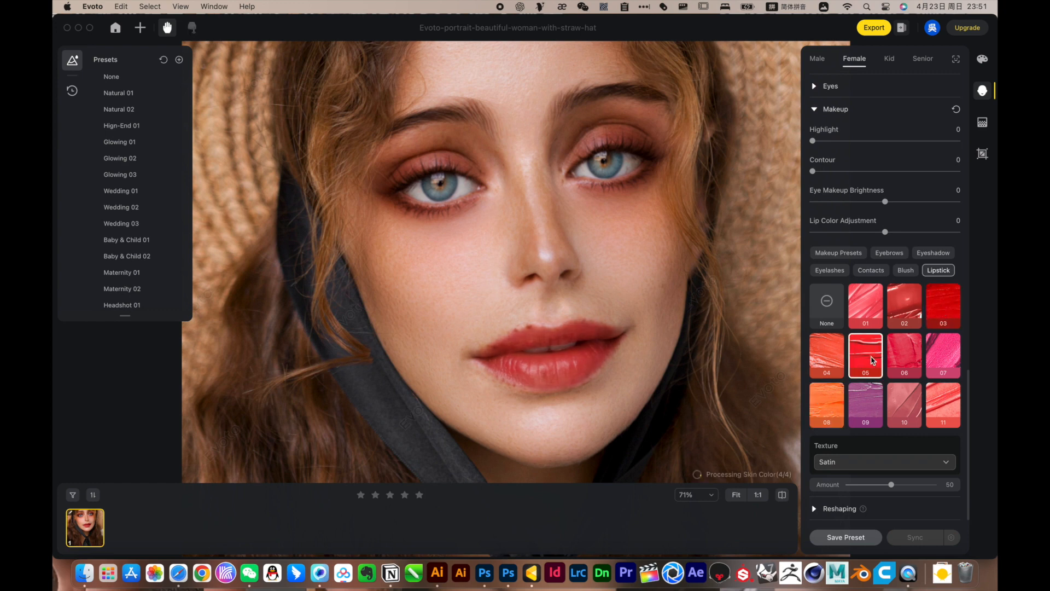
{"action": "left_click", "coordinate": [937, 313]}
{"action": "left_click", "coordinate": [901, 304]}
{"action": "left_click", "coordinate": [936, 311]}
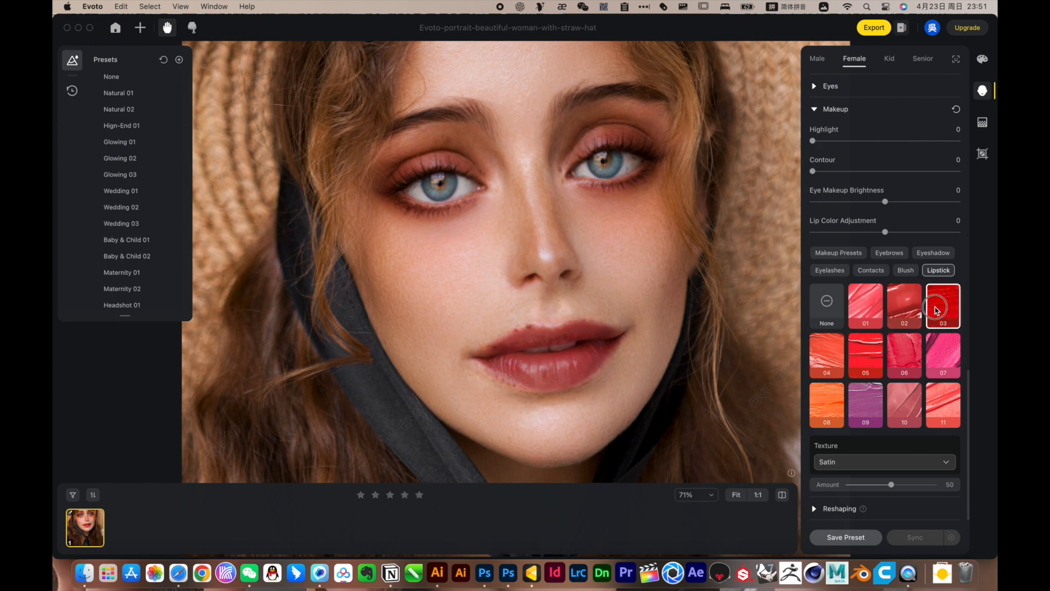
{"action": "left_click", "coordinate": [908, 313]}
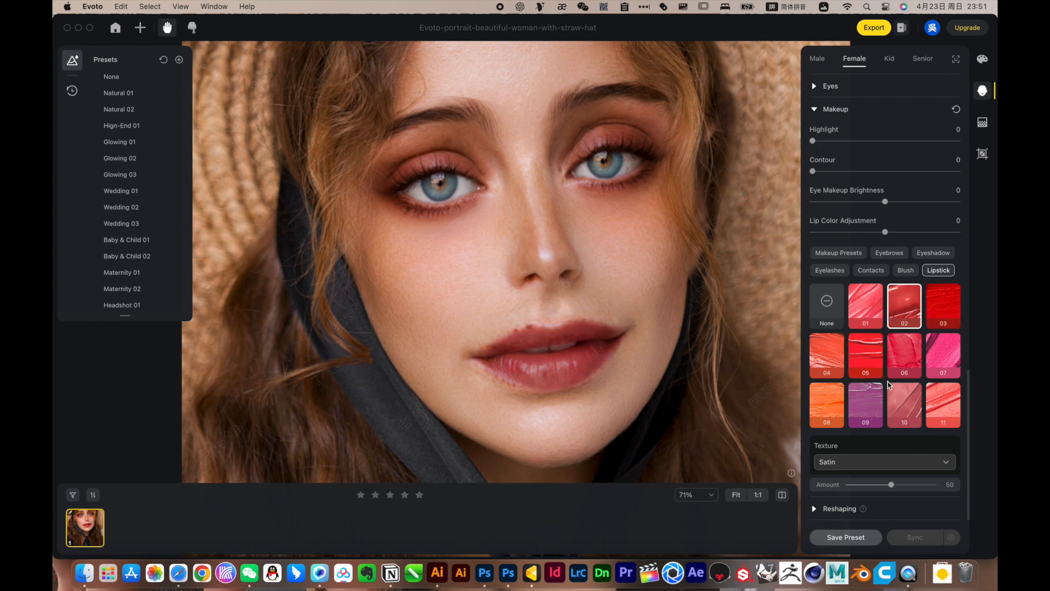
{"action": "left_click_drag", "start_coordinate": [891, 485], "coordinate": [921, 488]}
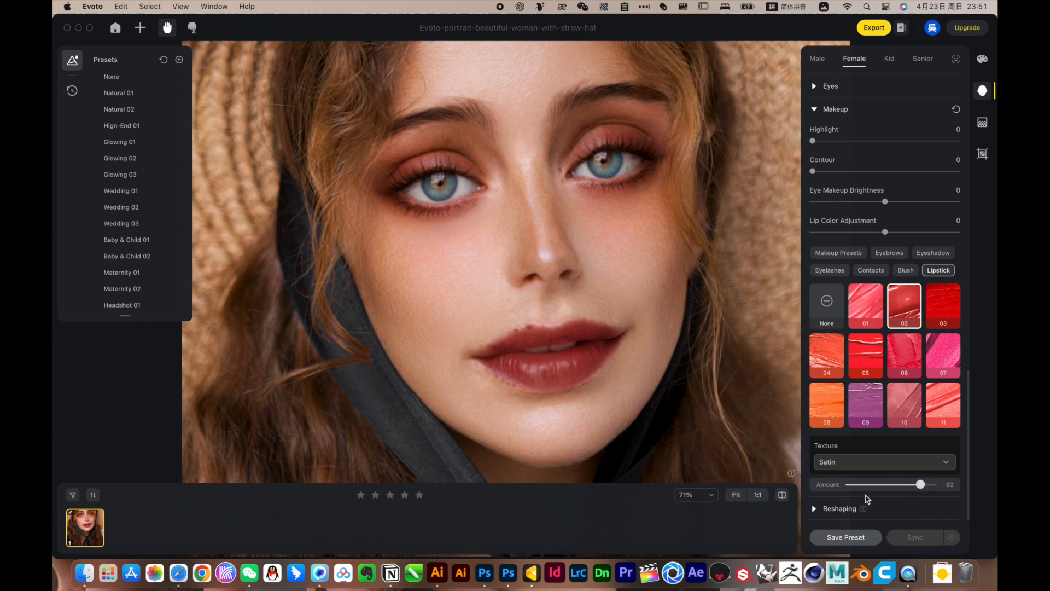
Set the AI body reshaping value to 57 in the Reshaping options
{"action": "left_click", "coordinate": [815, 509]}
{"action": "scroll", "coordinate": [862, 502], "scroll_direction": "down", "scroll_amount": 6}
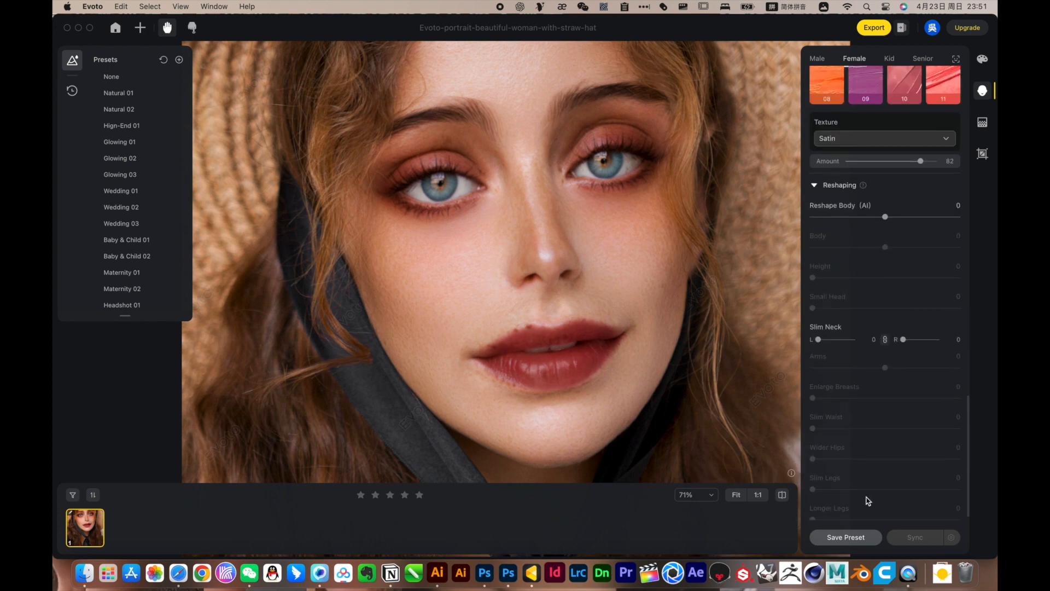
{"action": "left_click_drag", "start_coordinate": [885, 216], "coordinate": [928, 216]}
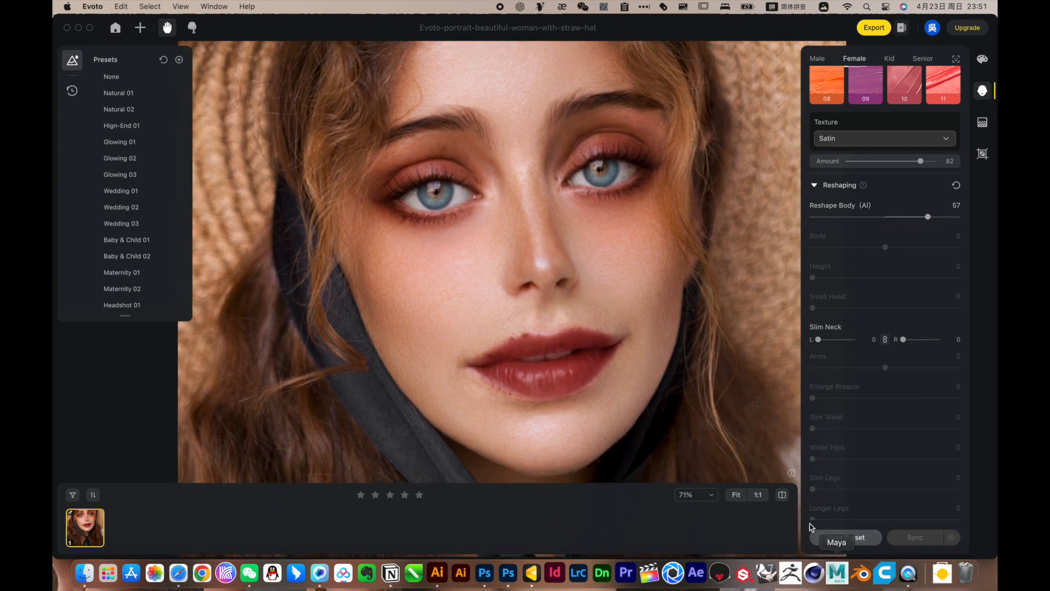
Compare the retouched portrait with the original photo by switching the before/after view back and forth
{"action": "left_click", "coordinate": [782, 496]}
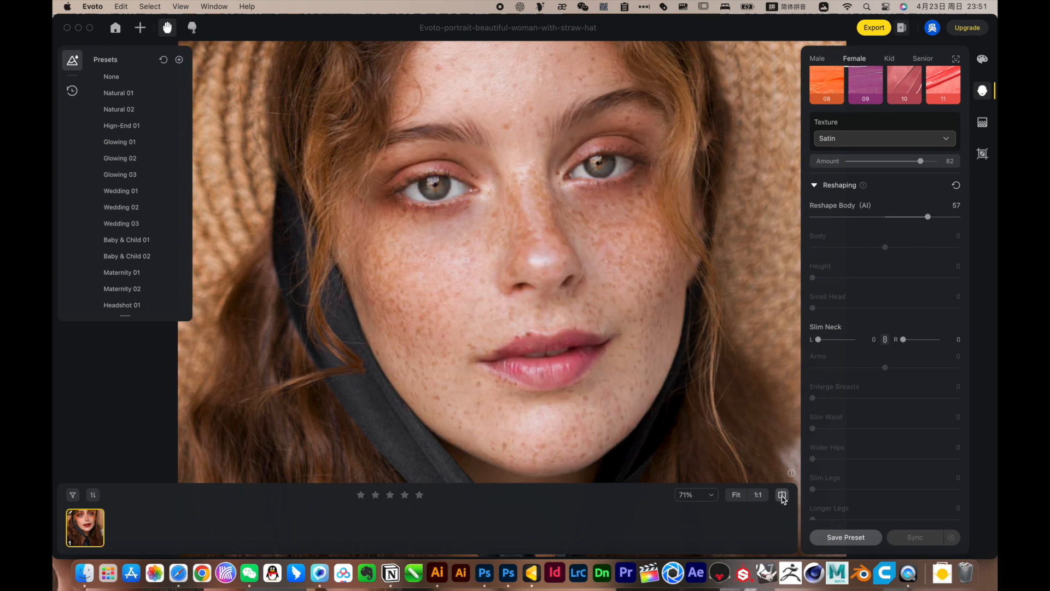
{"action": "left_click", "coordinate": [783, 495]}
{"action": "left_click", "coordinate": [782, 496]}
{"action": "left_click", "coordinate": [782, 496]}
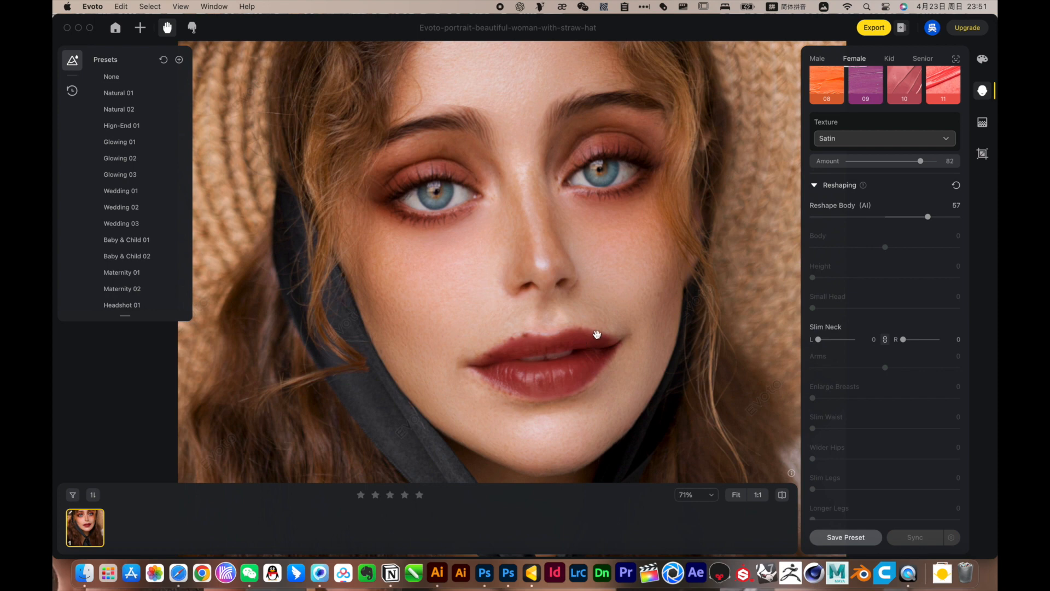
Switch to Safari and look over the free trial sign-up area on the evoto.ai home page
{"action": "left_click", "coordinate": [179, 572]}
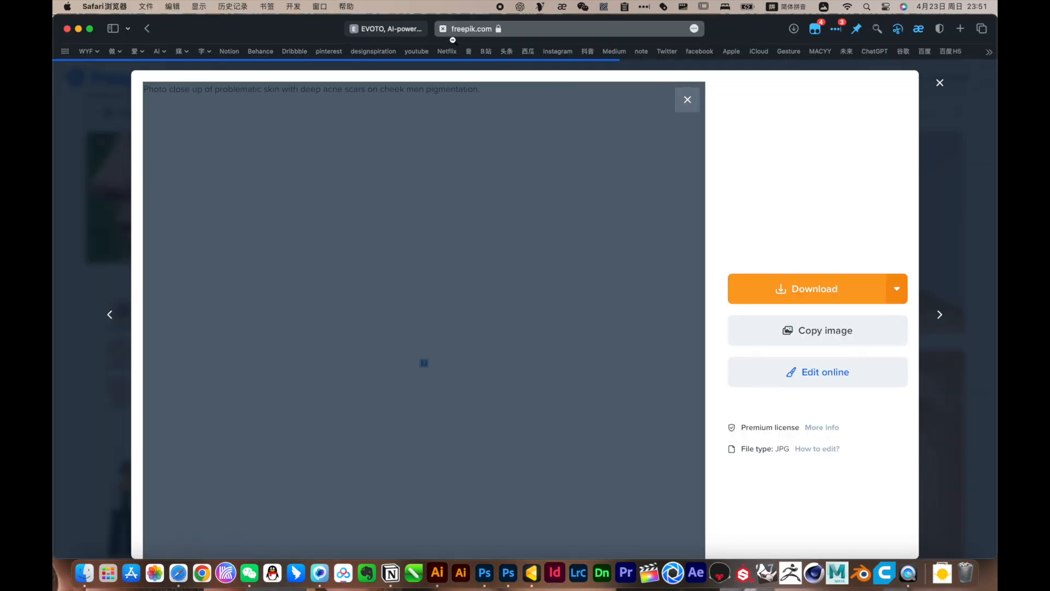
{"action": "left_click", "coordinate": [398, 30]}
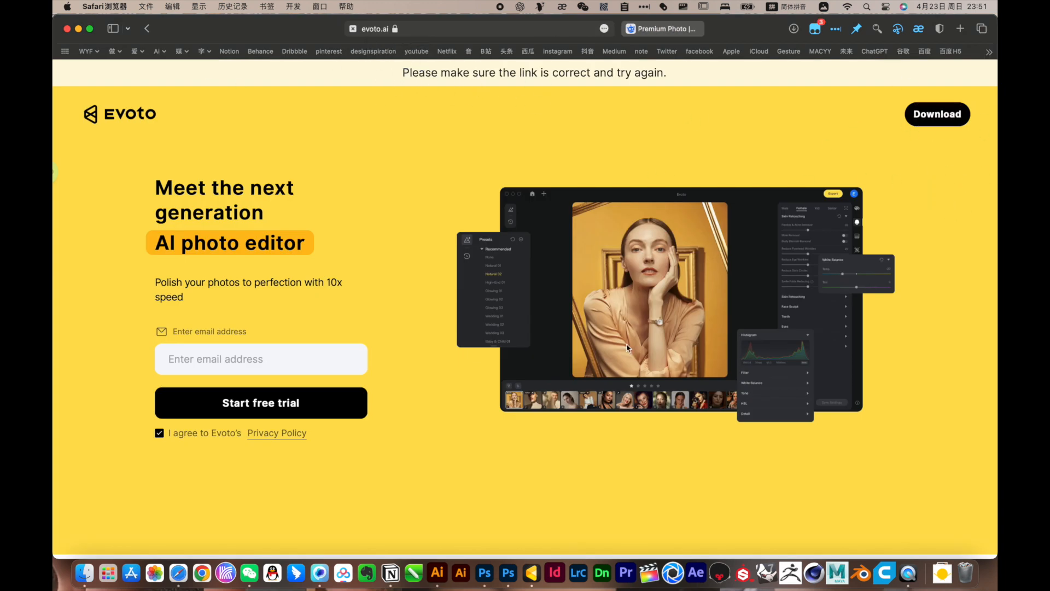
{"action": "scroll", "coordinate": [527, 356], "scroll_direction": "down", "scroll_amount": 2}
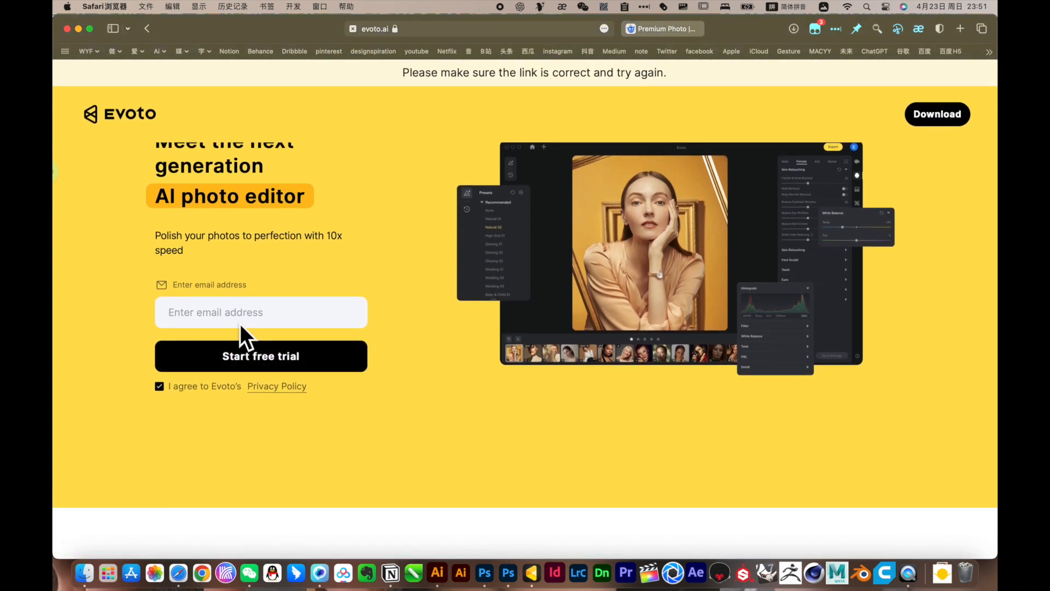